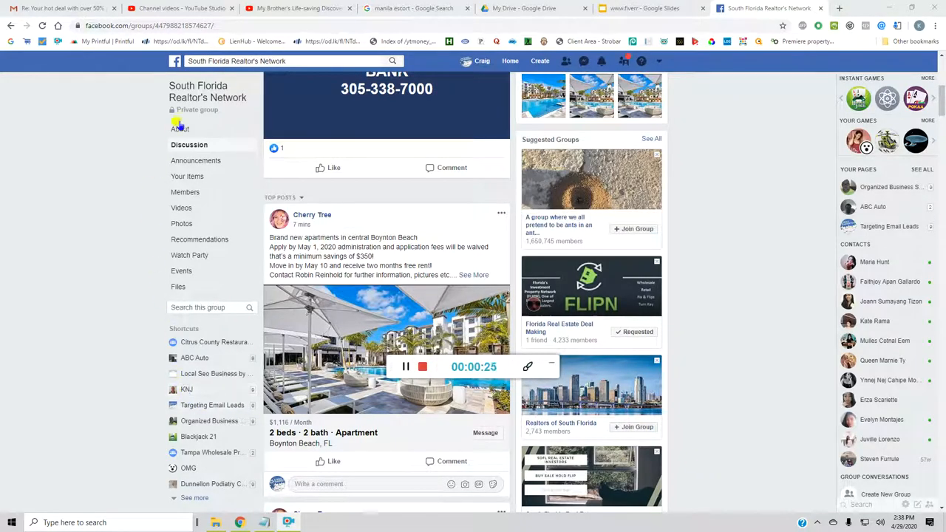
Answer No to all three Florida Real Estate membership questions, agree to the rules and submit the request.
click(179, 65)
mouse_move(591, 179)
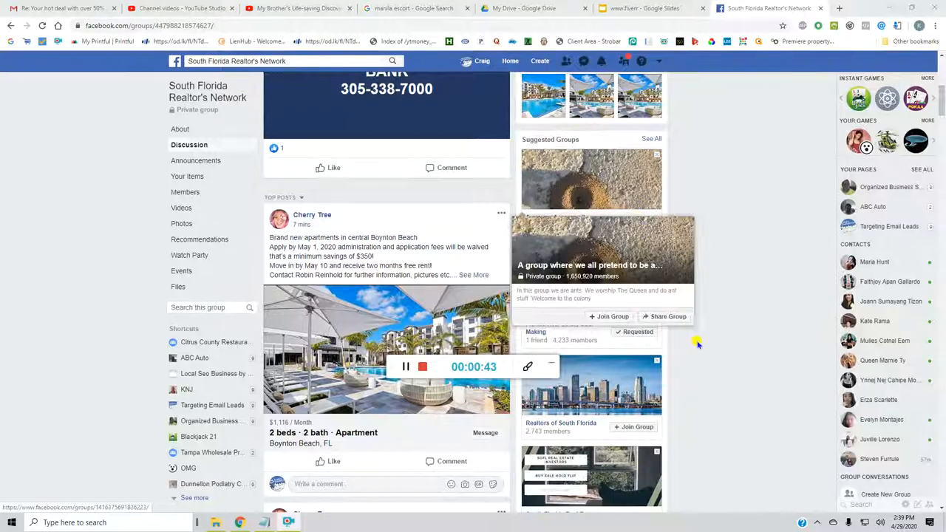
scroll(699, 337, down, 1)
scroll(699, 337, down, 3)
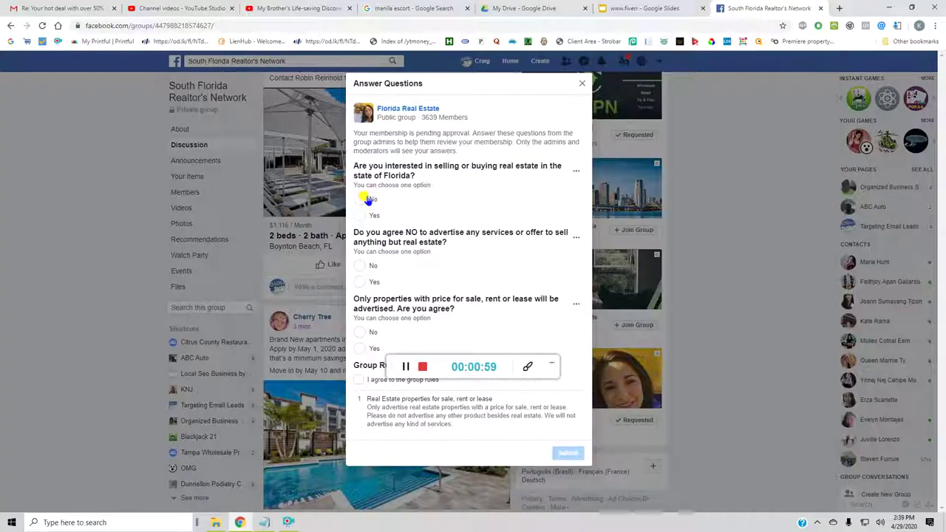
click(367, 200)
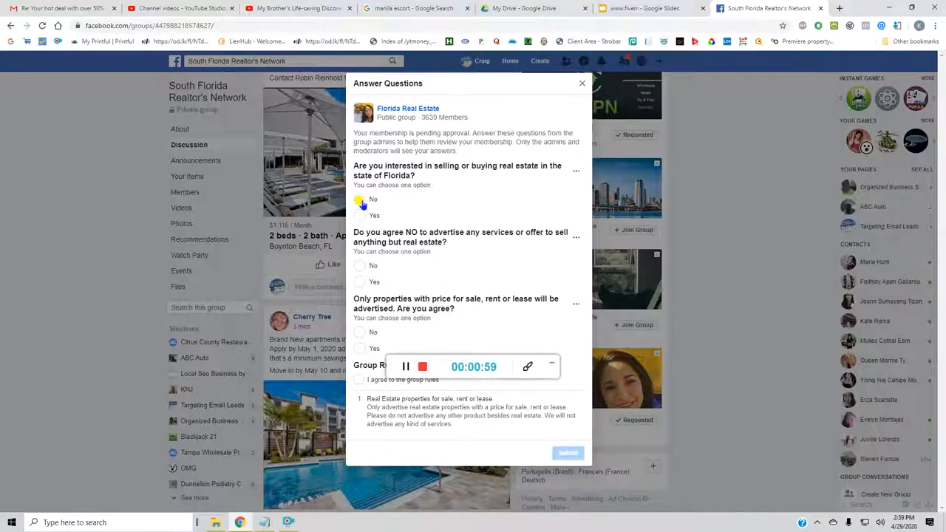
click(361, 264)
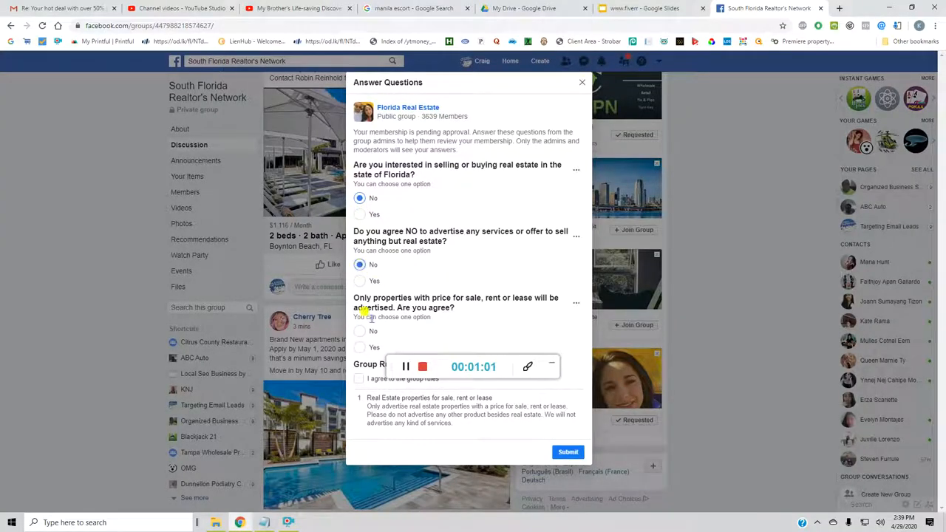
click(360, 331)
click(358, 378)
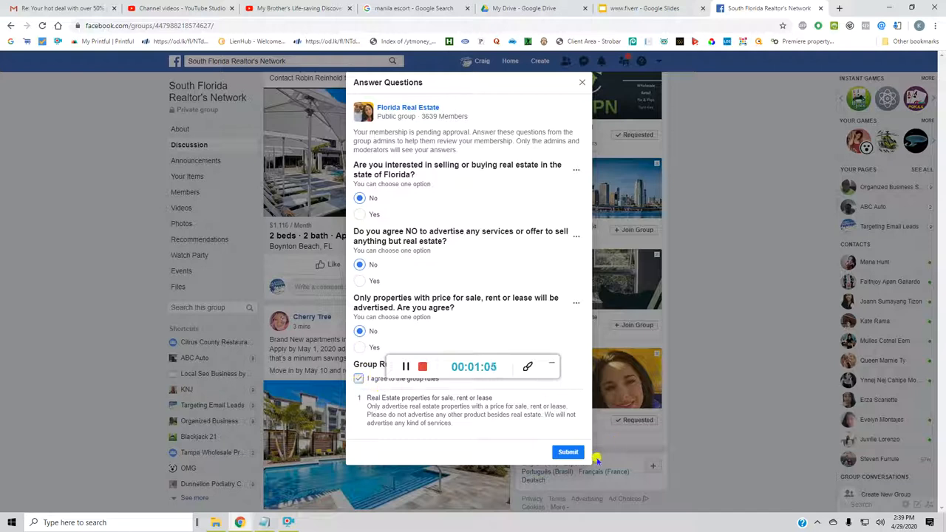
click(568, 452)
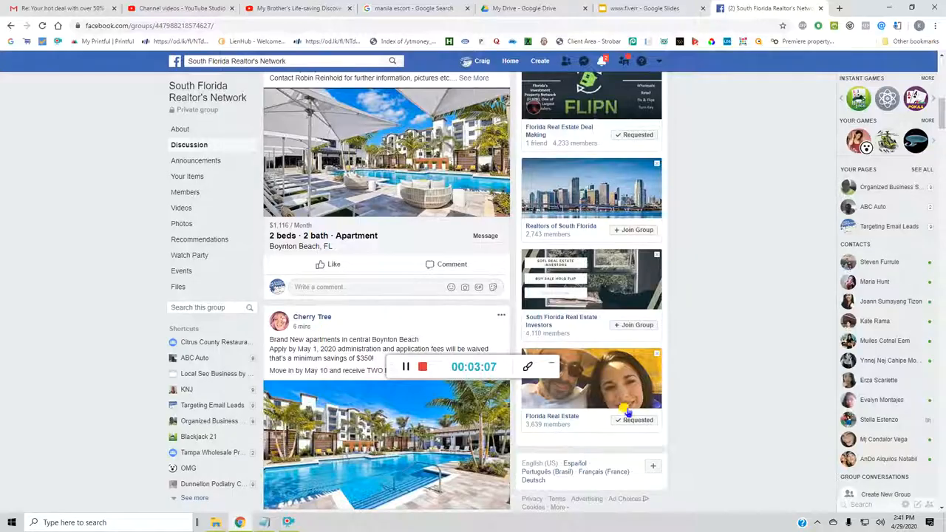
mouse_move(634, 325)
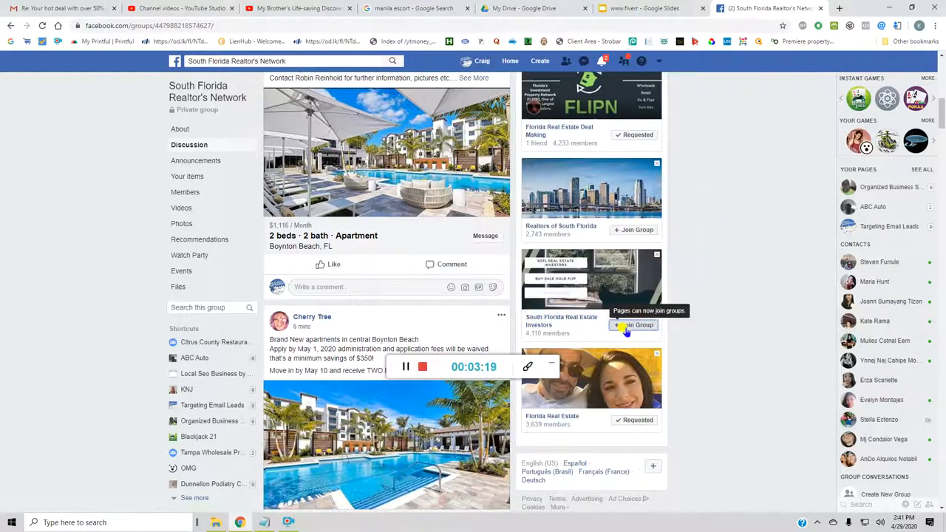
Start the join request for the South Florida Real Estate Investors group.
click(634, 325)
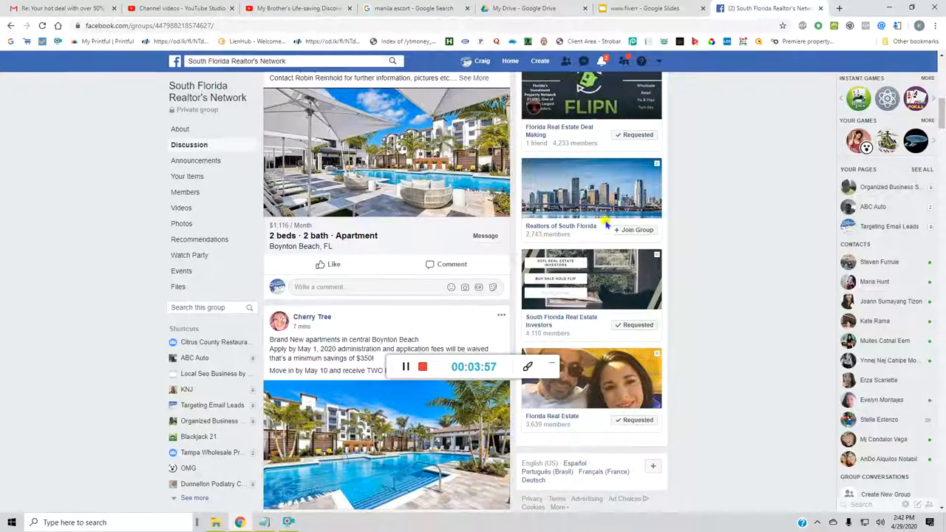
Request to join Realtors of South Florida as the personal profile.
click(634, 230)
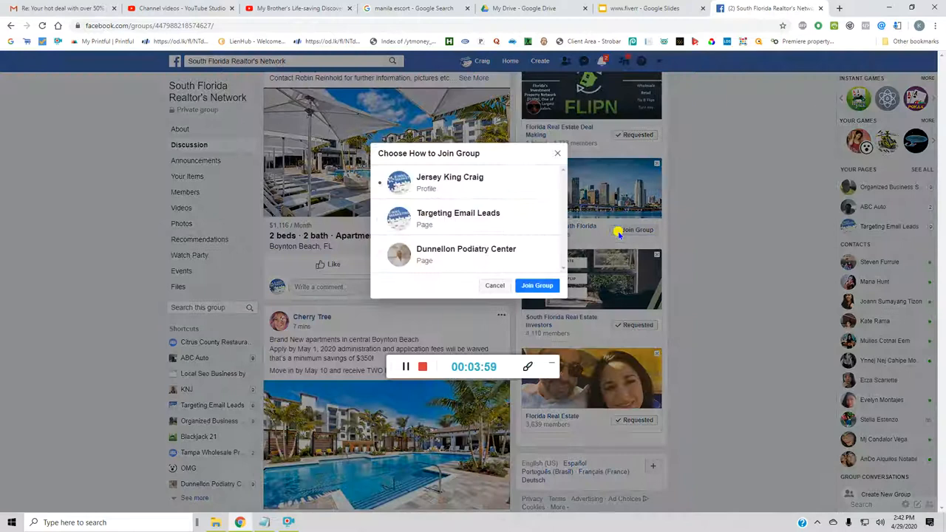
click(538, 285)
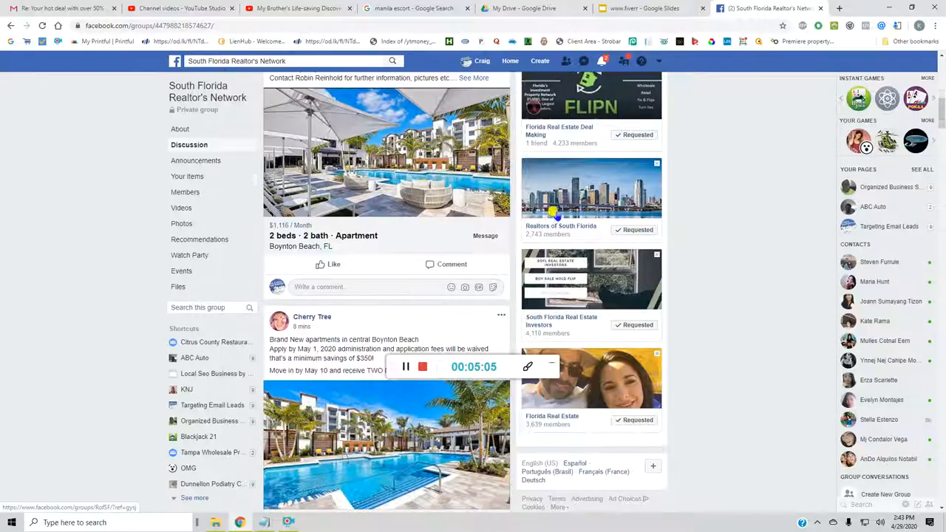
scroll(553, 214, up, 3)
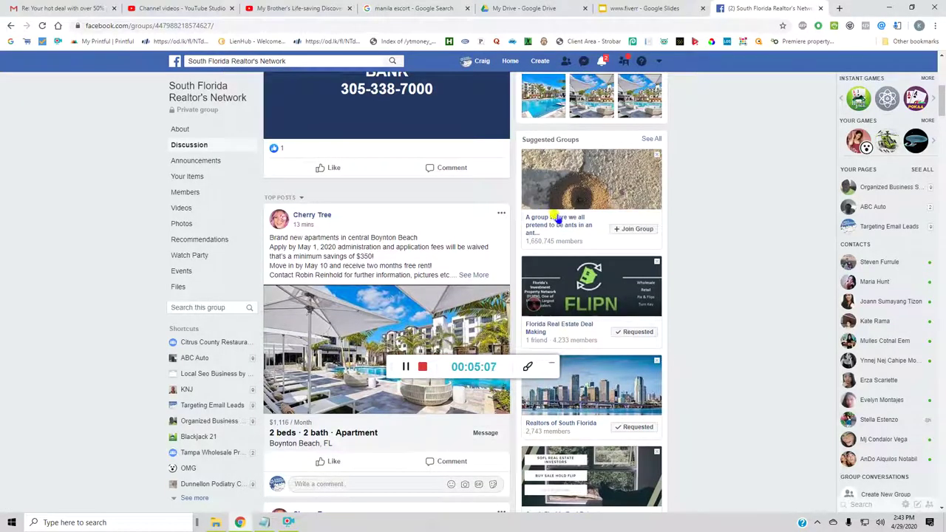
scroll(558, 219, up, 3)
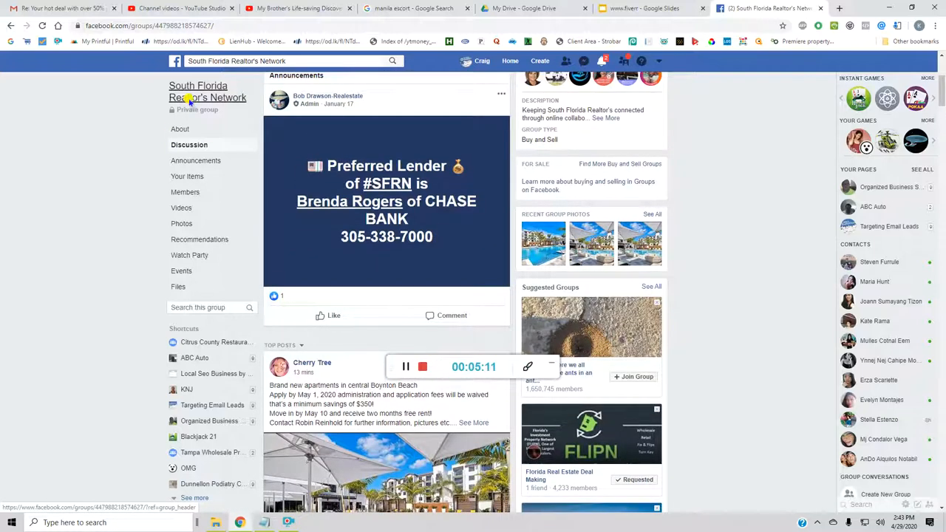
Reload the South Florida Realtor's Network group page to refresh suggested groups.
click(190, 102)
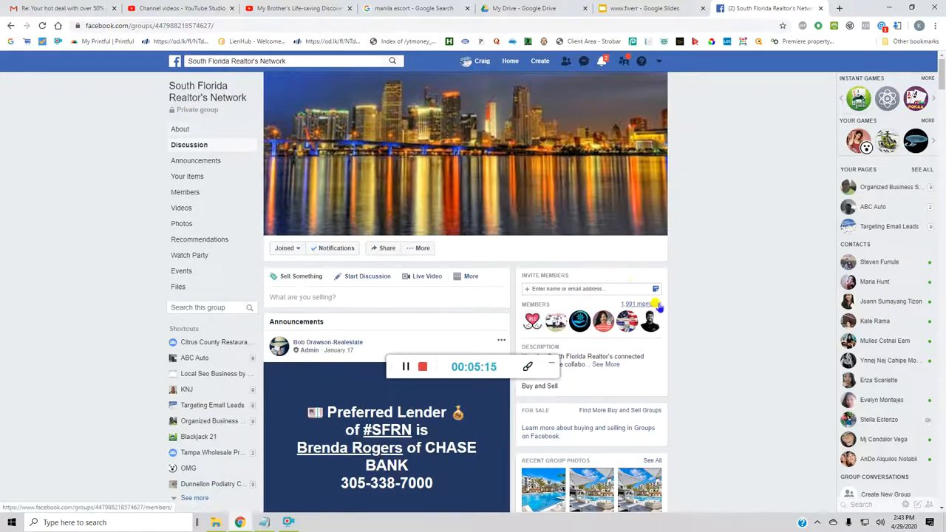
scroll(660, 306, down, 3)
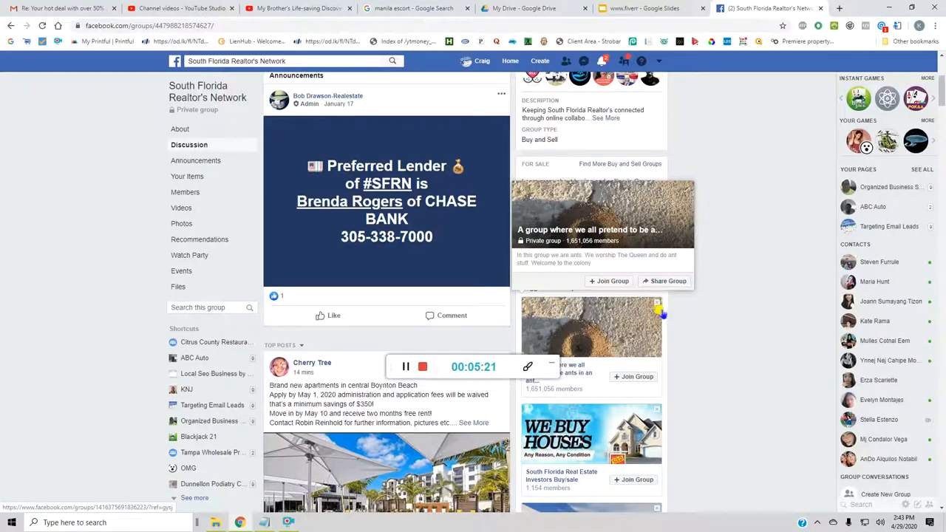
scroll(658, 314, down, 2)
scroll(658, 314, down, 2)
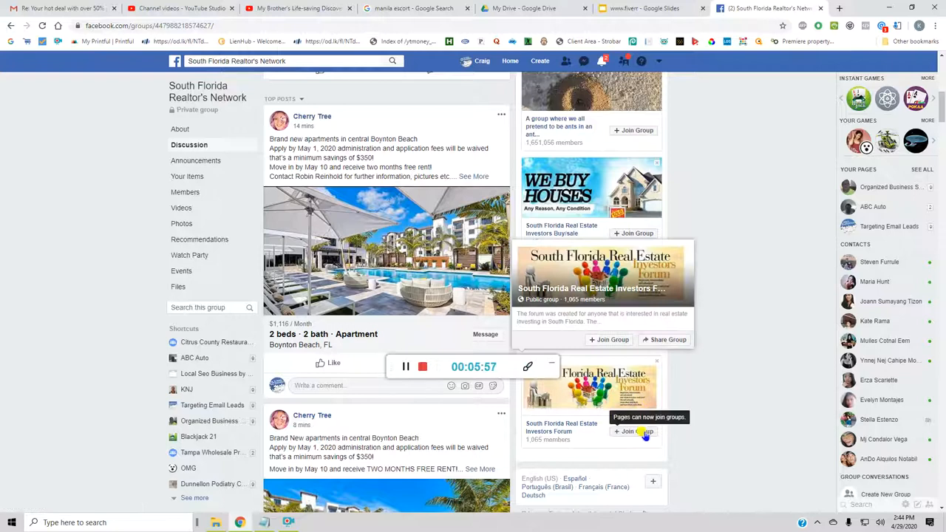
Join South Florida Real Estate Investors Forum as the personal profile, answering 'yes 5 deals in palm beach wpb' and submitting.
click(636, 431)
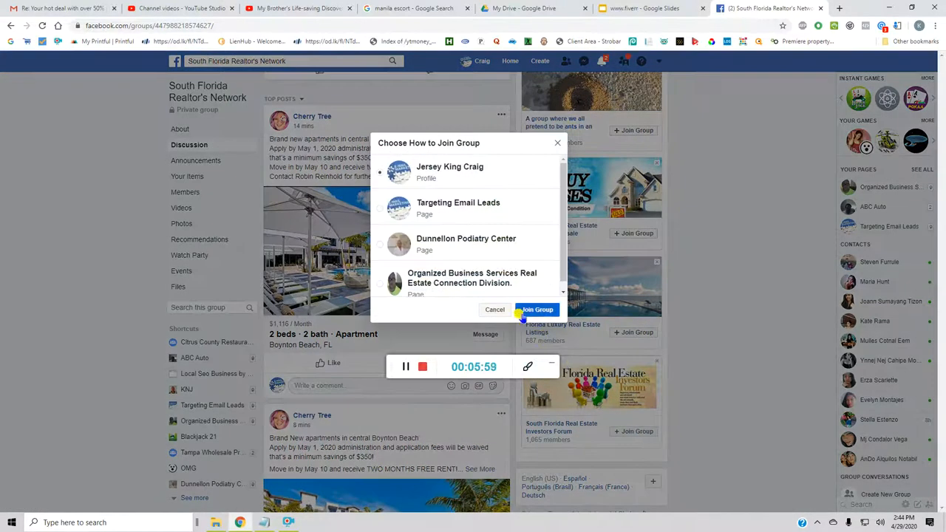
click(537, 310)
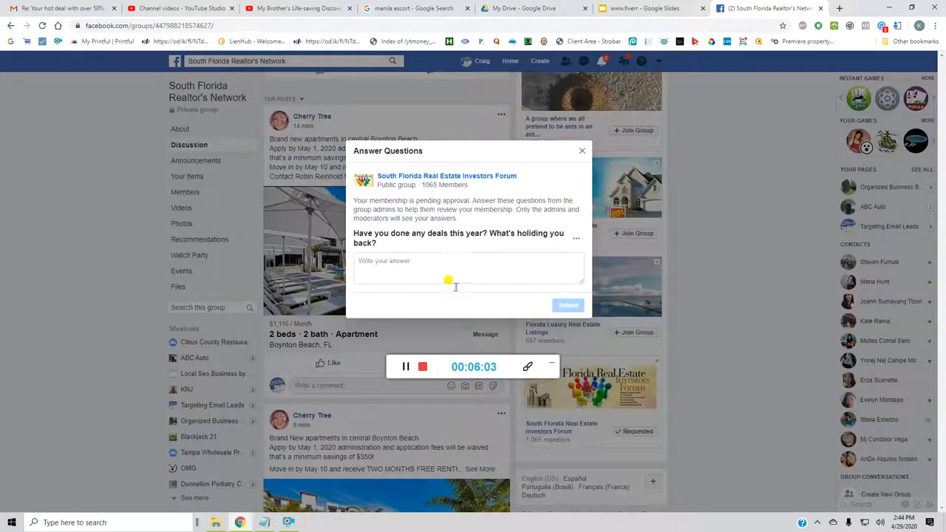
click(447, 270)
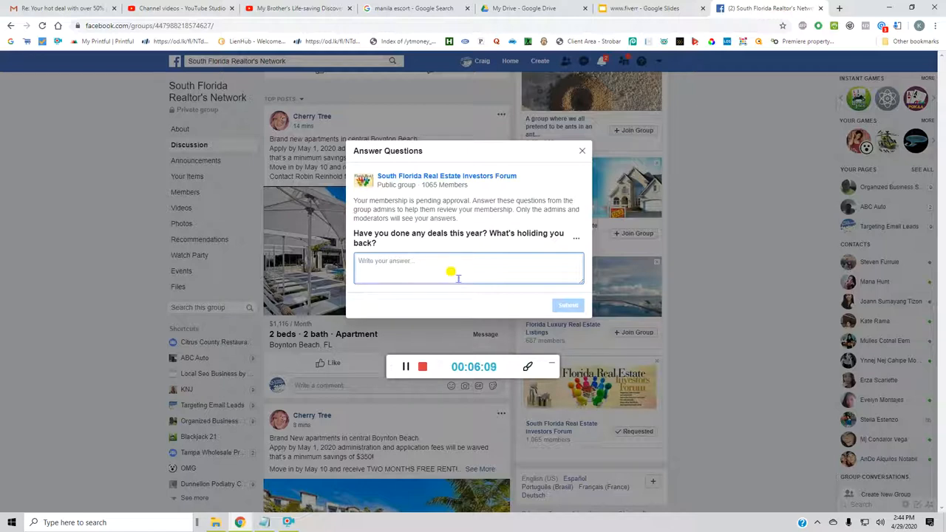
text(yes 5 deals in)
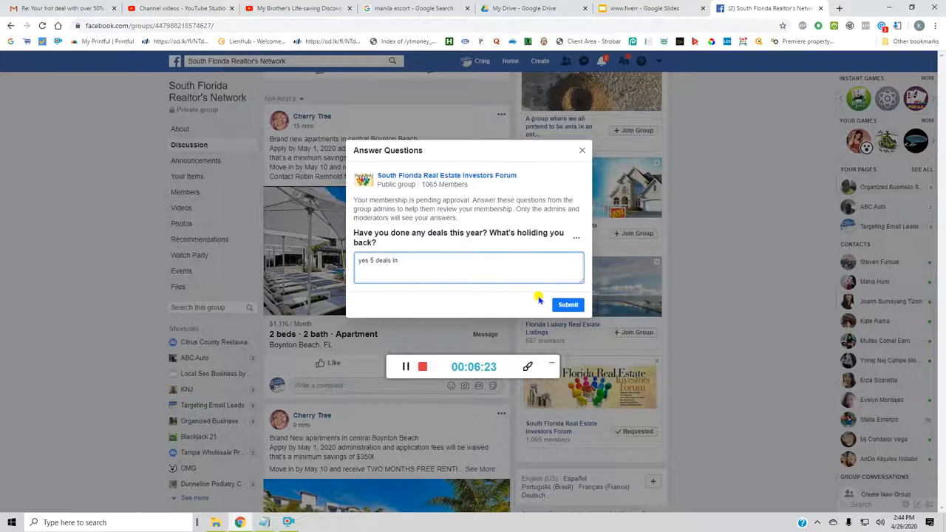
text(alm beach w)
text(palm beach wp)
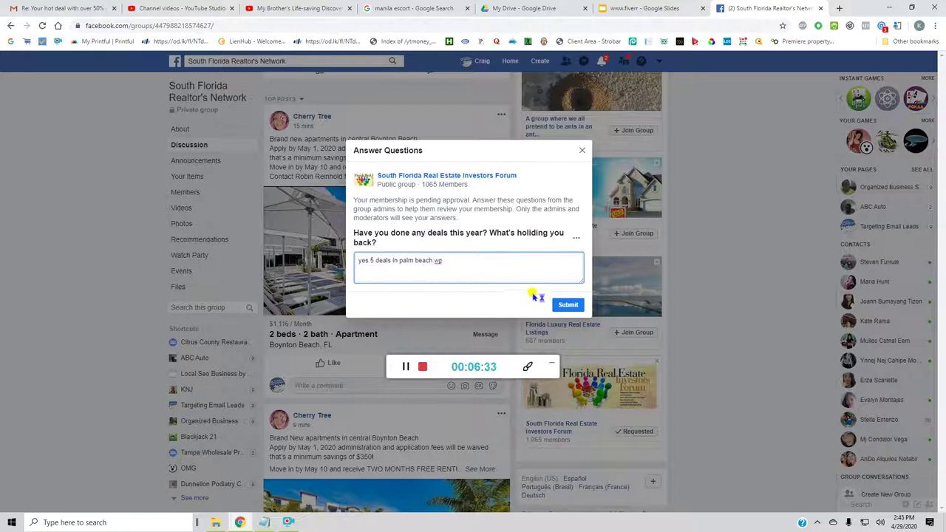
text(b)
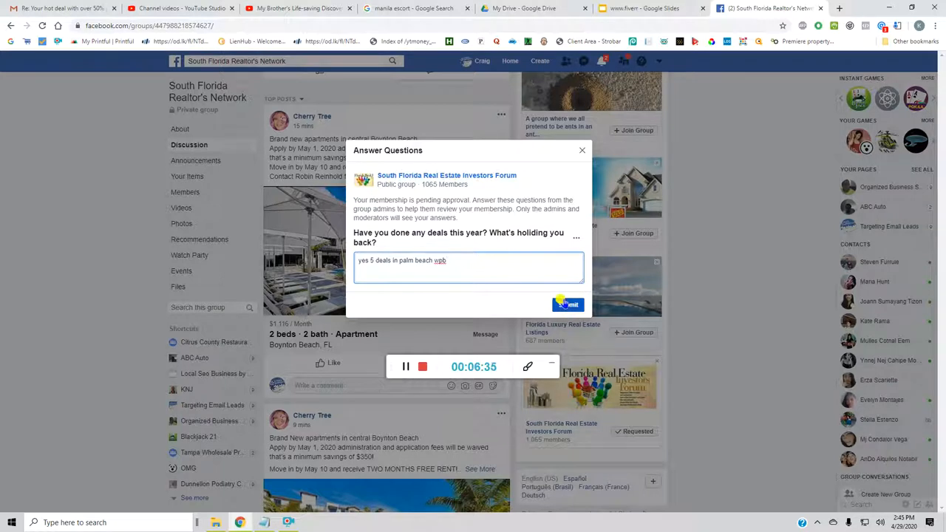
click(563, 304)
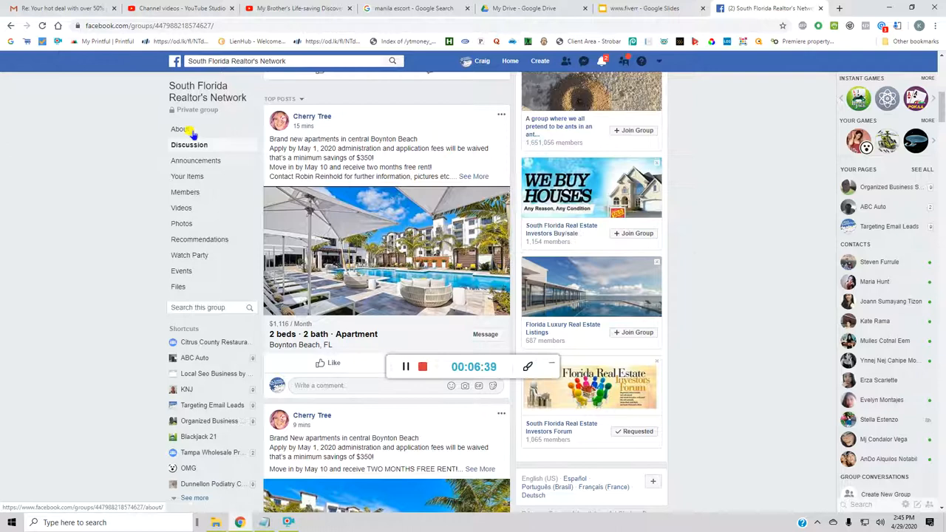
Return to the Facebook home news feed via the header logo.
click(174, 63)
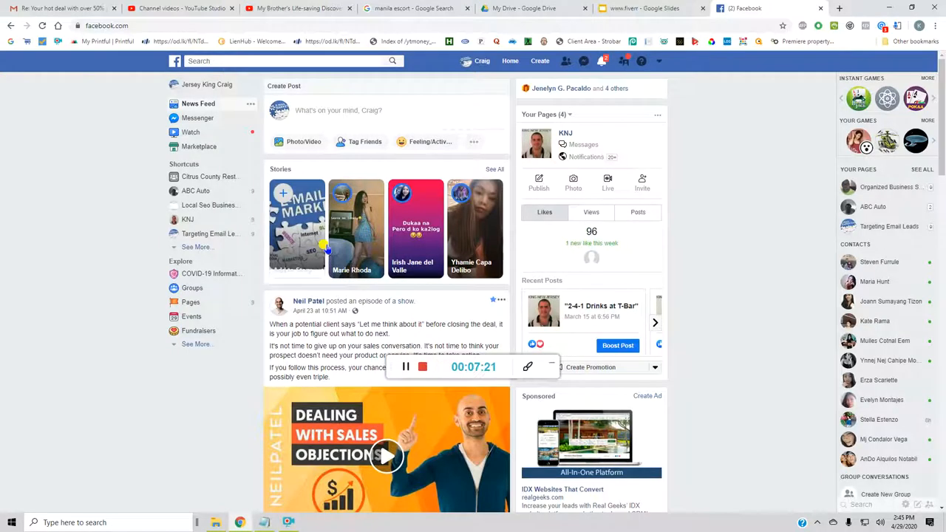
Open the Engage West Palm group from the list of groups already joined.
click(192, 288)
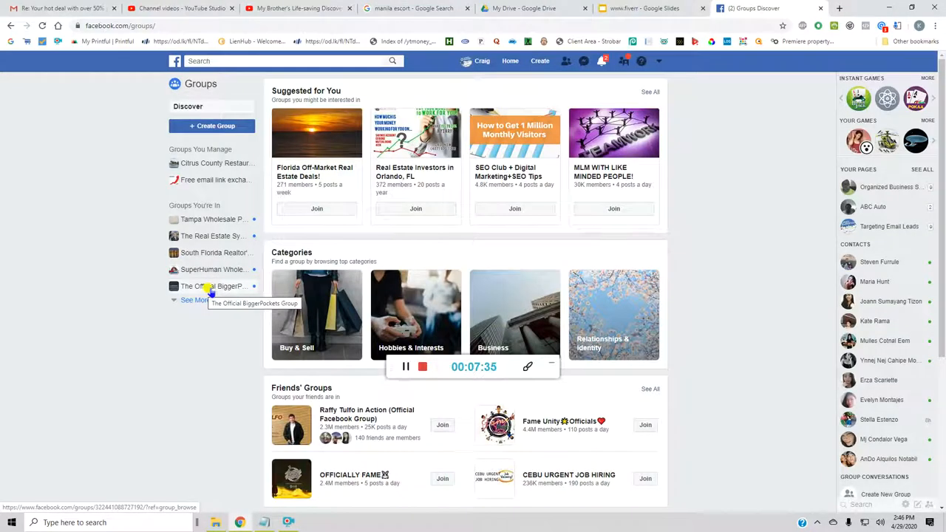
click(201, 303)
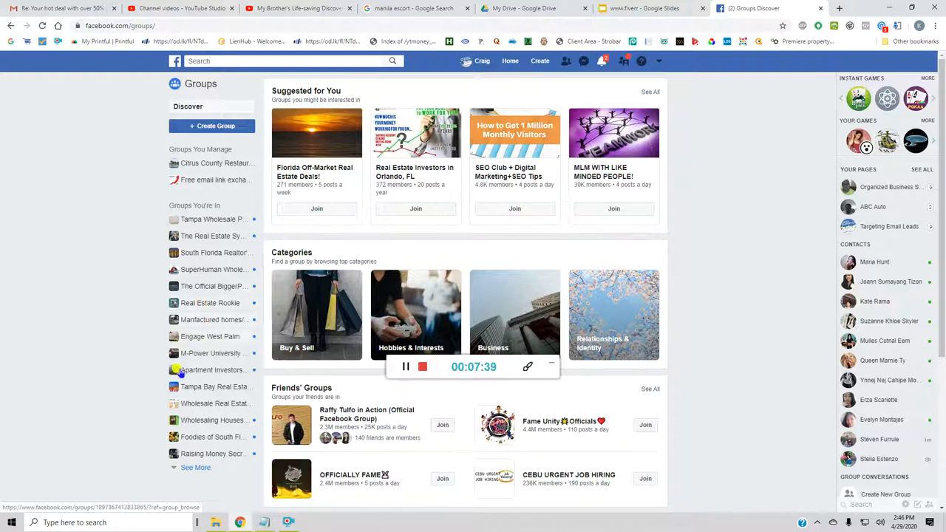
click(209, 337)
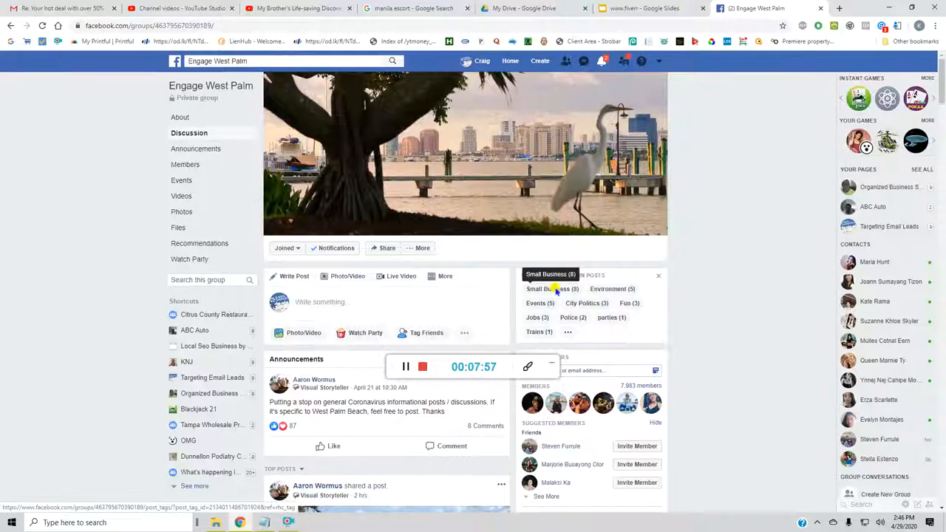
Filter Engage West Palm posts by the Small Business topic, then by the Jobs topic.
click(556, 289)
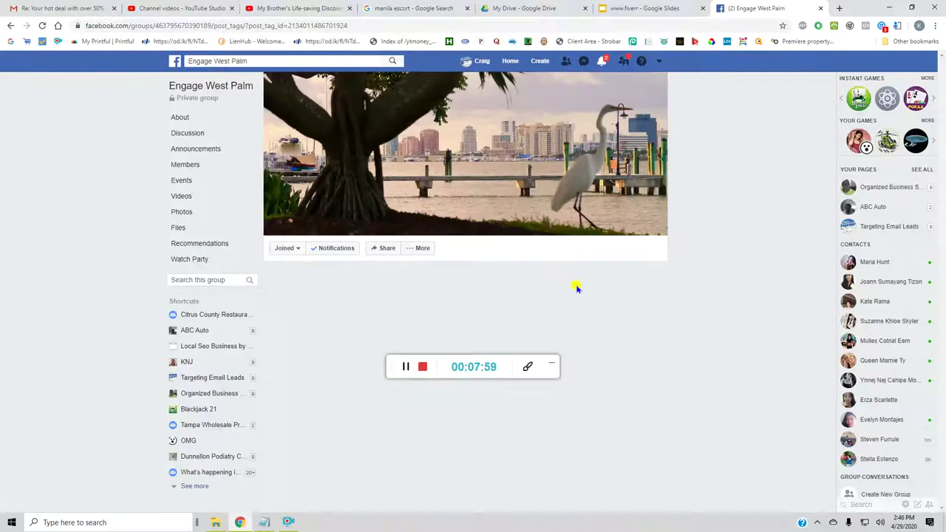
scroll(580, 286, down, 3)
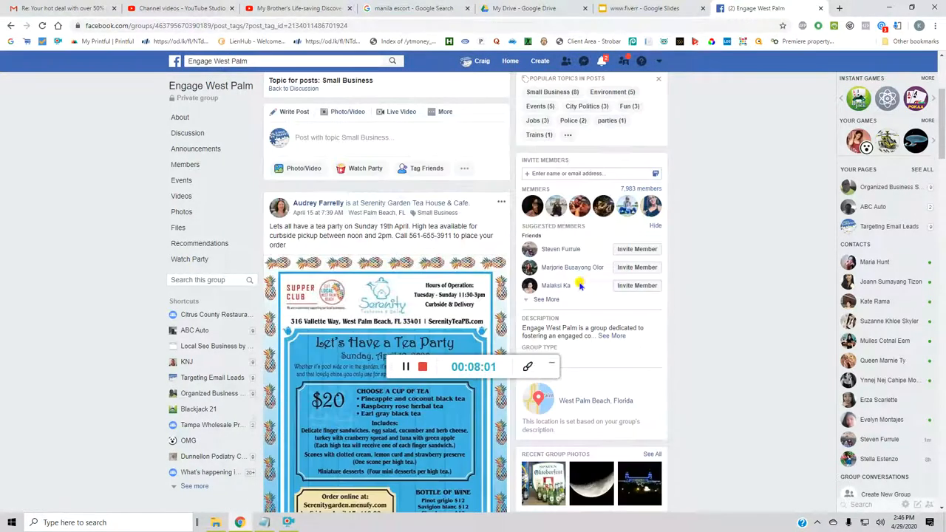
scroll(580, 286, down, 5)
scroll(580, 286, down, 5)
scroll(580, 286, down, 3)
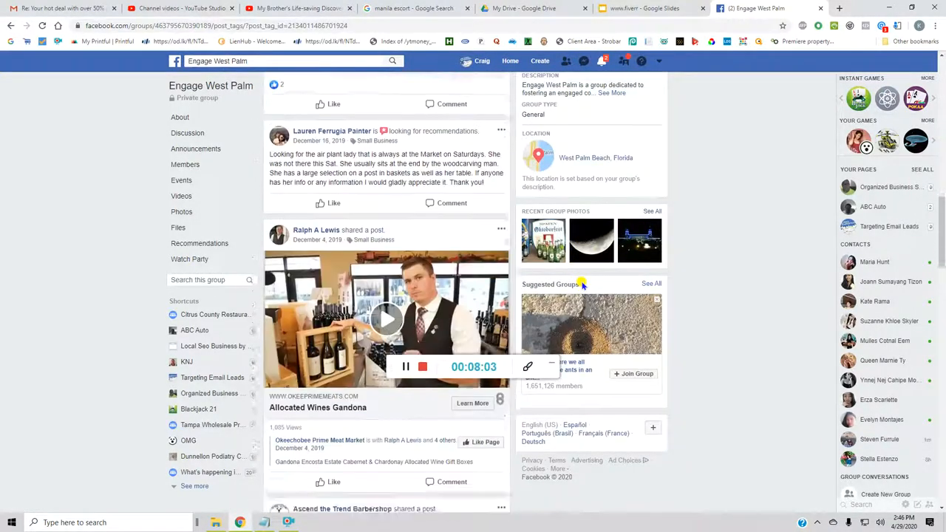
scroll(583, 285, down, 4)
scroll(583, 284, down, 4)
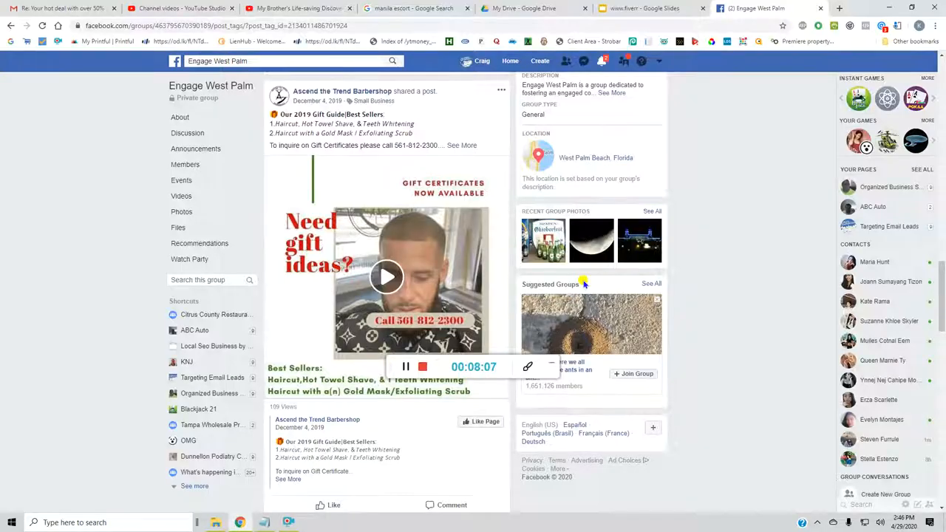
scroll(584, 284, down, 4)
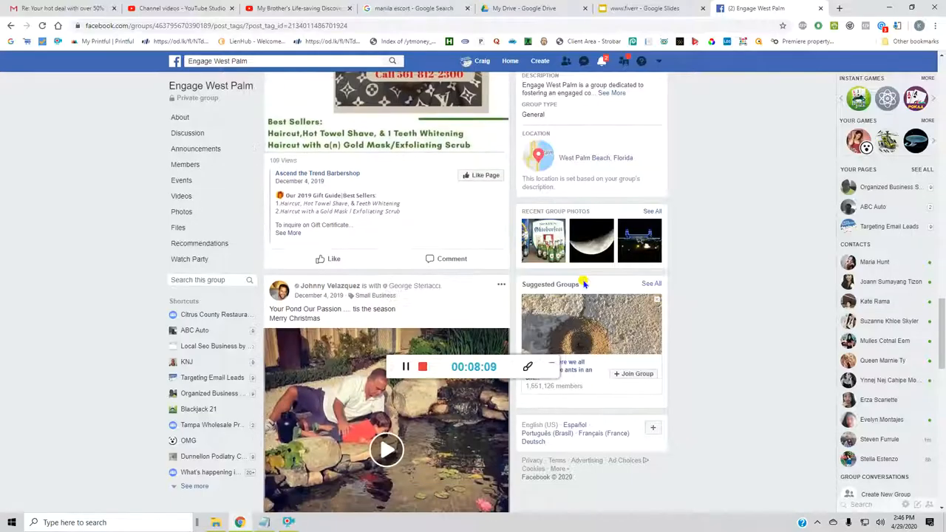
scroll(583, 284, down, 5)
scroll(584, 284, down, 5)
scroll(584, 283, down, 4)
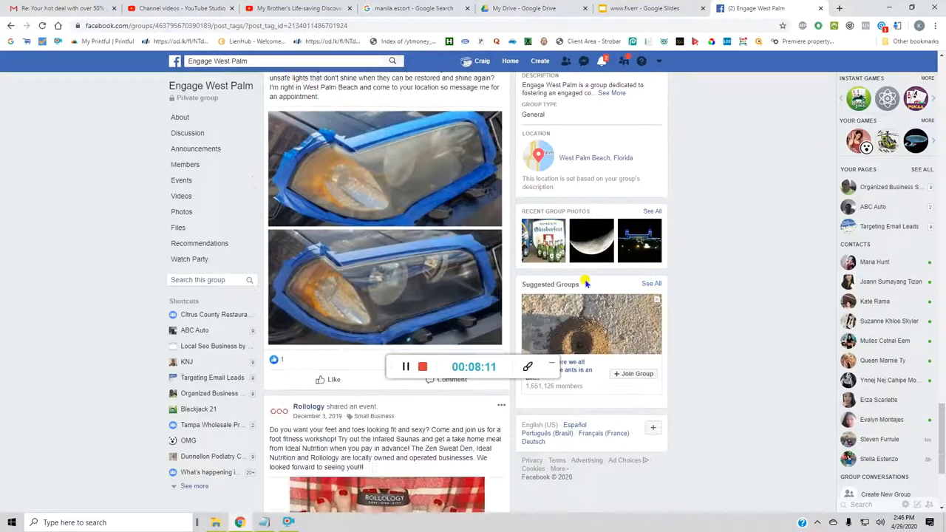
scroll(586, 282, down, 3)
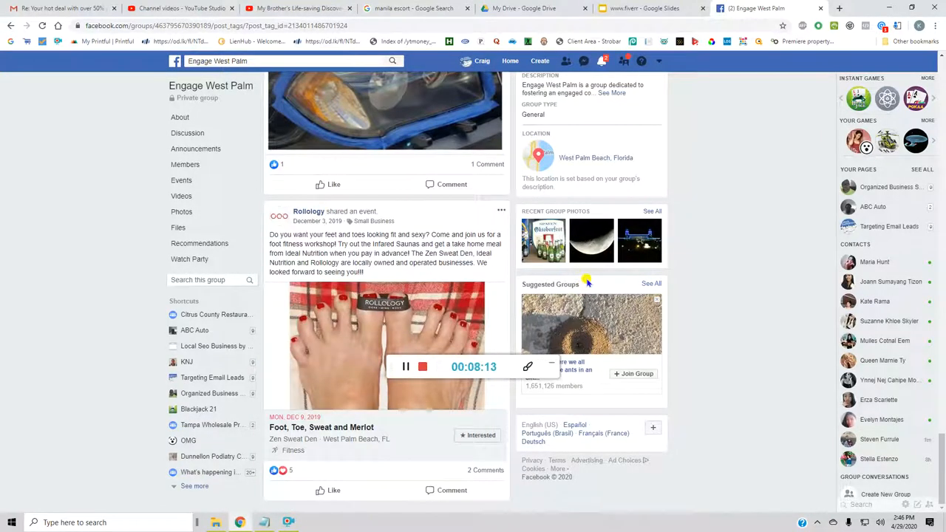
scroll(586, 282, up, 5)
scroll(586, 282, up, 4)
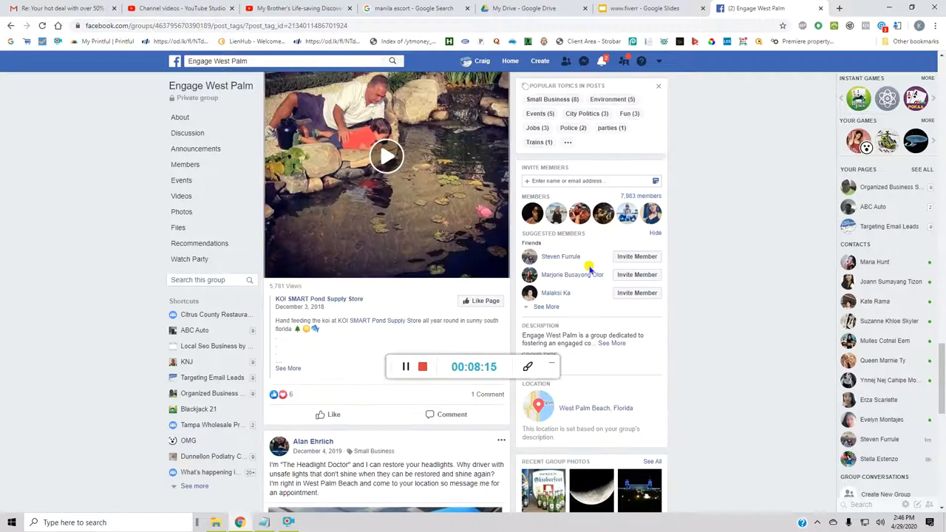
scroll(588, 260, up, 2)
scroll(588, 260, up, 5)
scroll(588, 260, up, 2)
scroll(588, 261, up, 4)
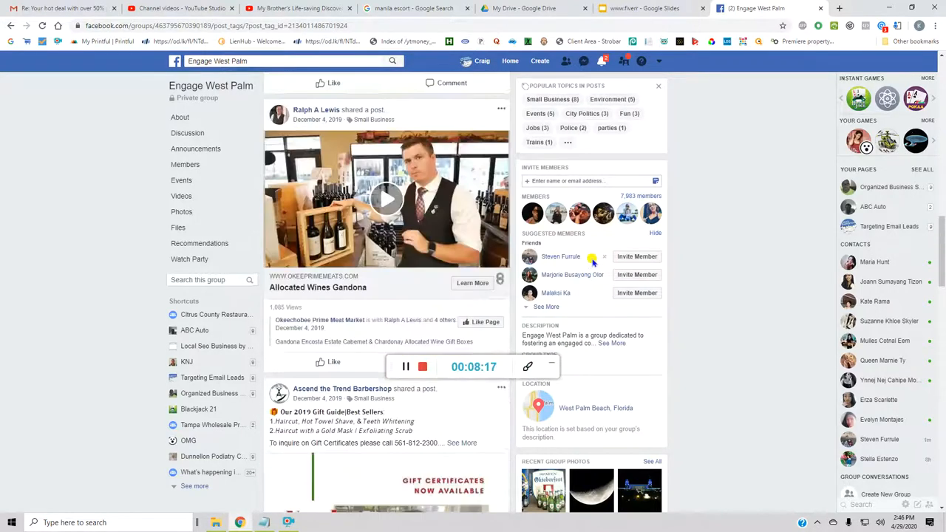
scroll(593, 258, up, 4)
scroll(594, 259, up, 4)
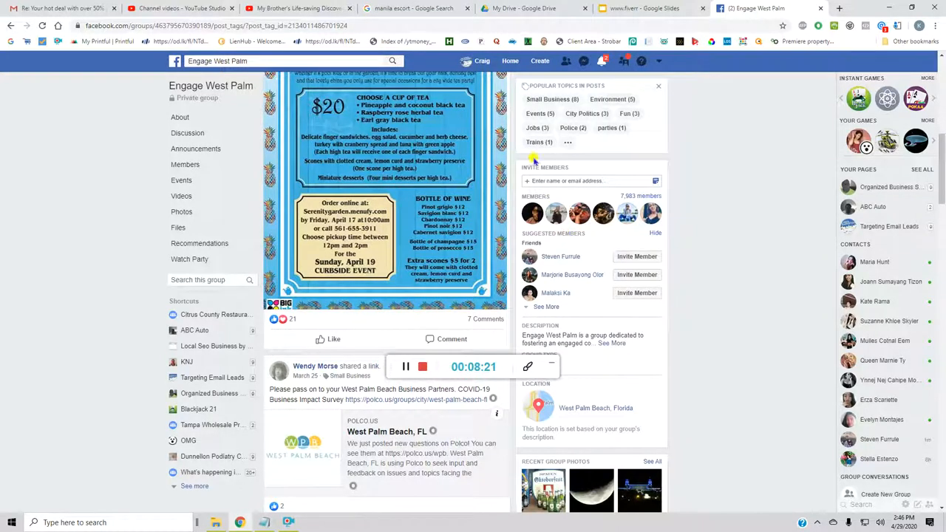
click(534, 128)
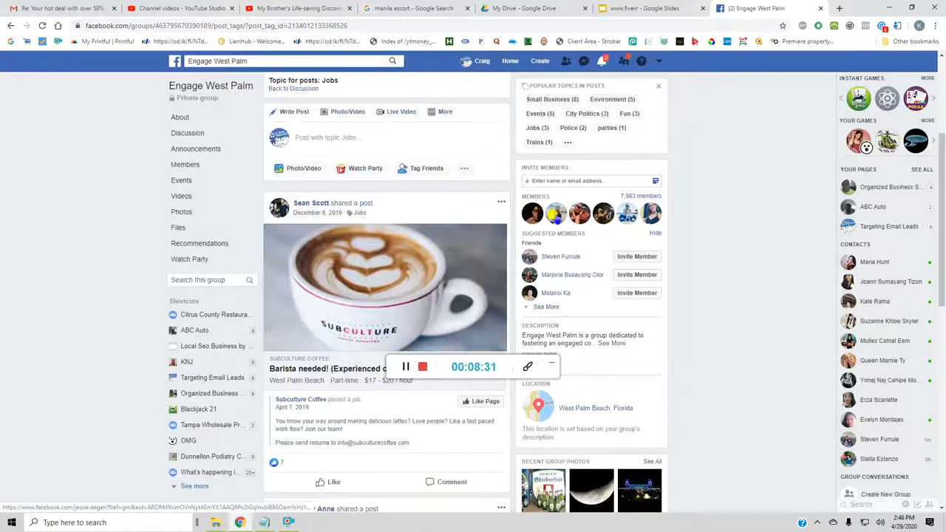
scroll(553, 216, up, 3)
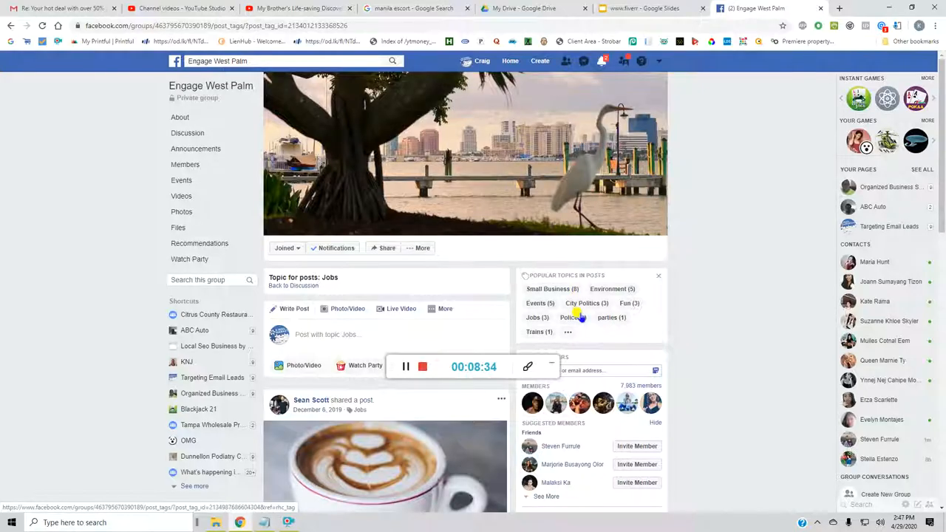
Show only the Engage West Palm posts tagged Police.
click(573, 317)
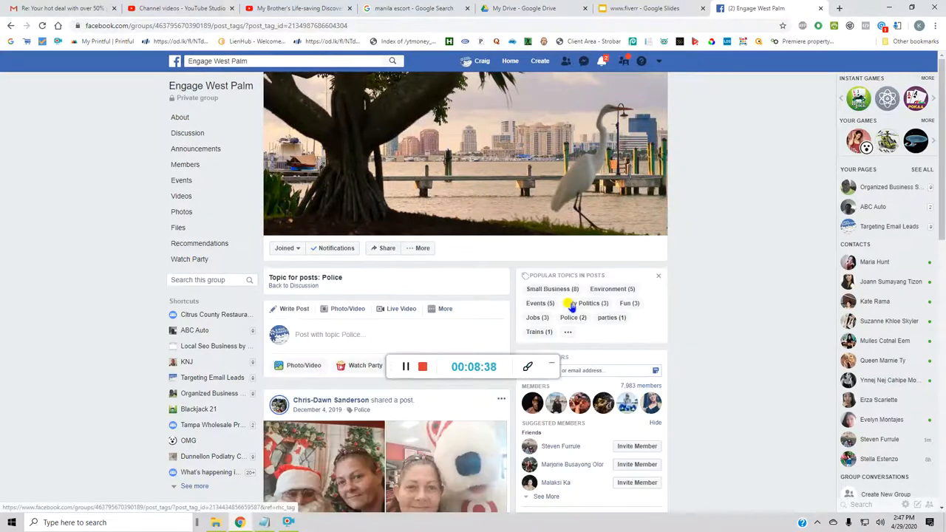
scroll(567, 304, down, 5)
scroll(567, 304, down, 3)
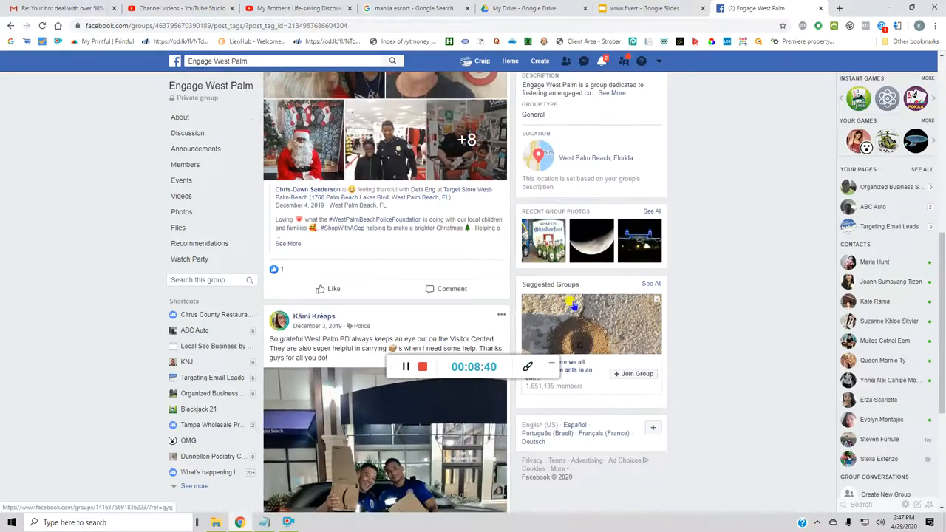
scroll(573, 304, down, 3)
scroll(573, 305, up, 5)
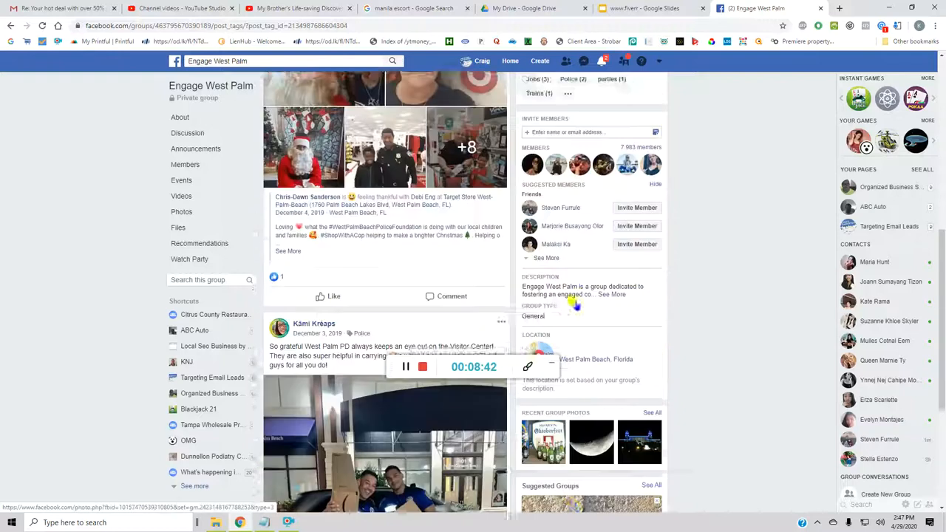
scroll(573, 305, up, 5)
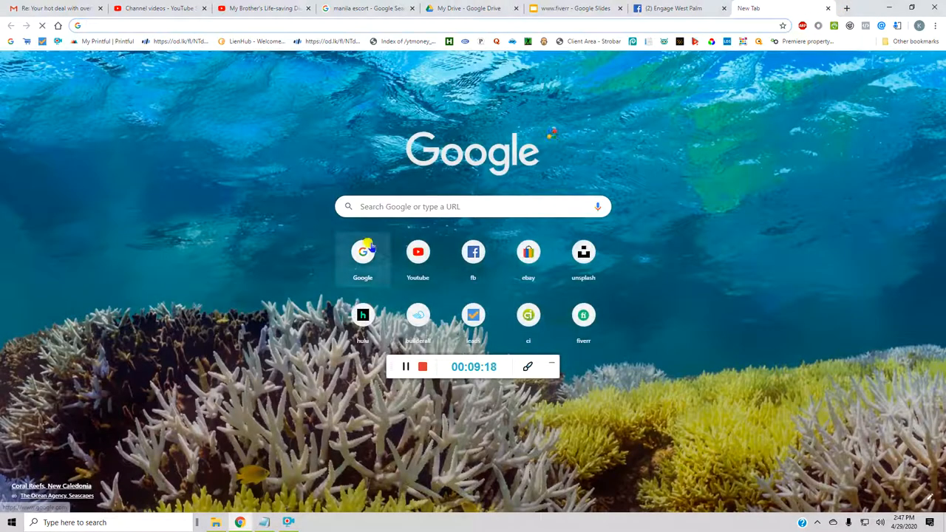
mouse_move(363, 259)
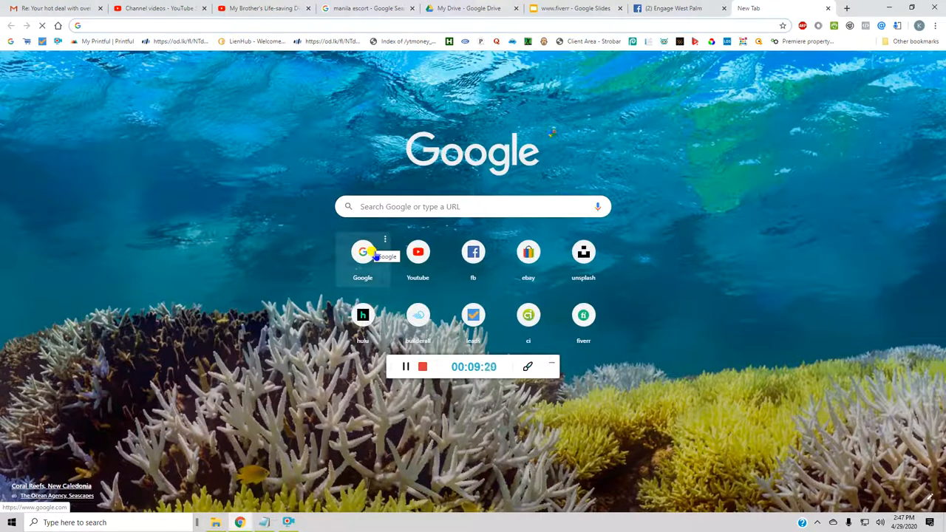
Go to the Google homepage from the new tab page.
click(373, 255)
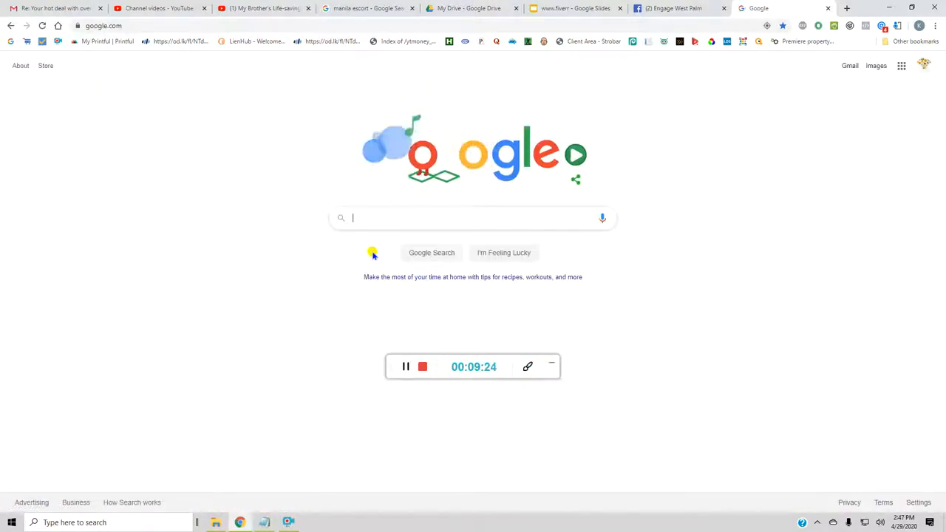
text(d)
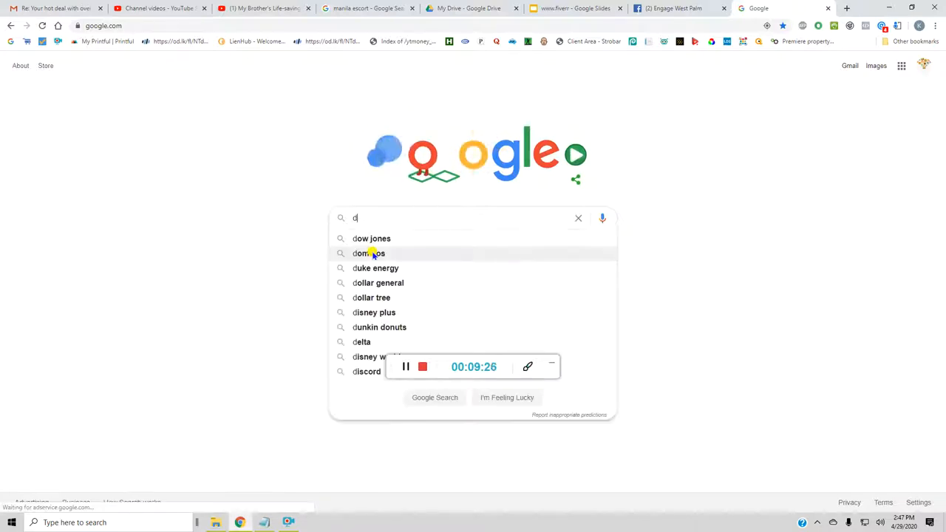
text(ow)
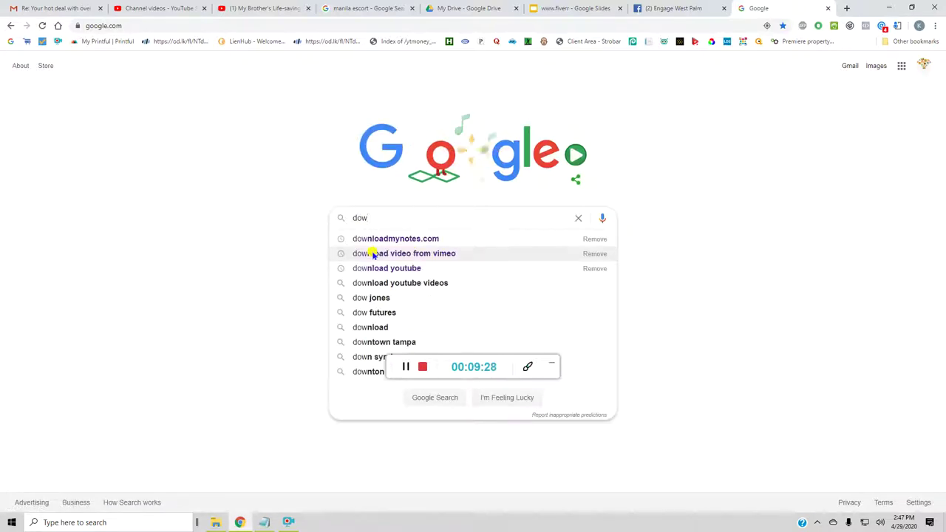
text(n)
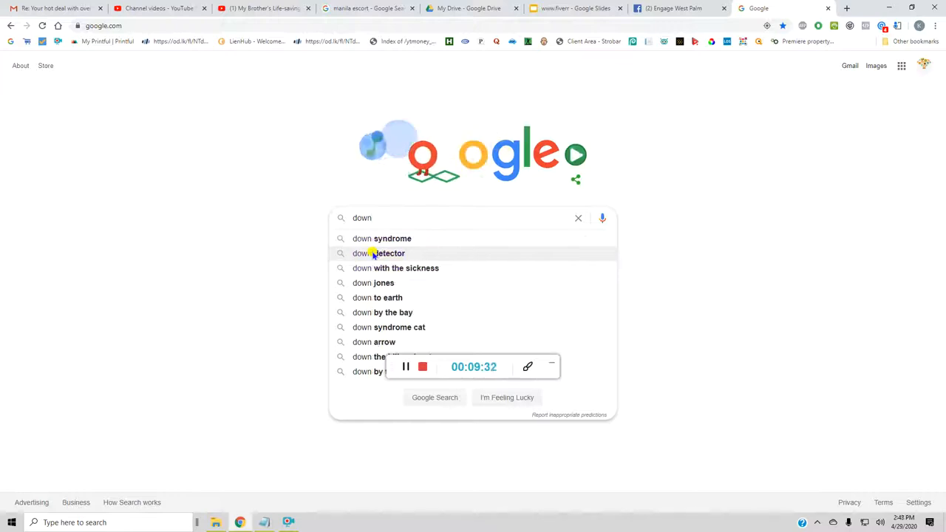
text( to)
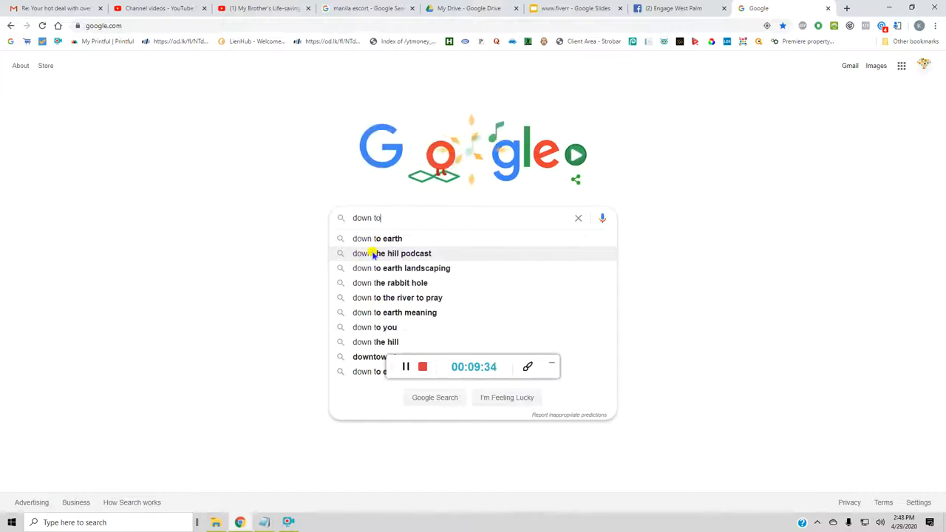
text(wn )
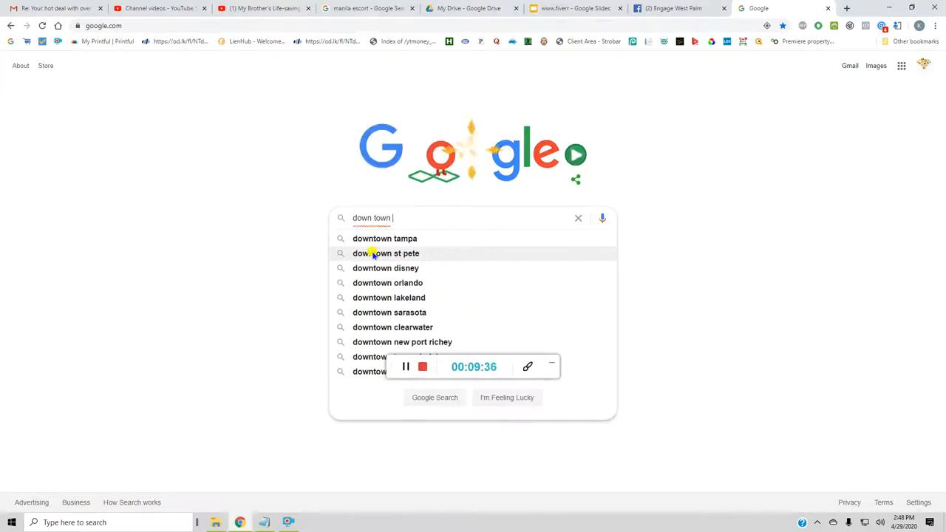
text(west palm beach)
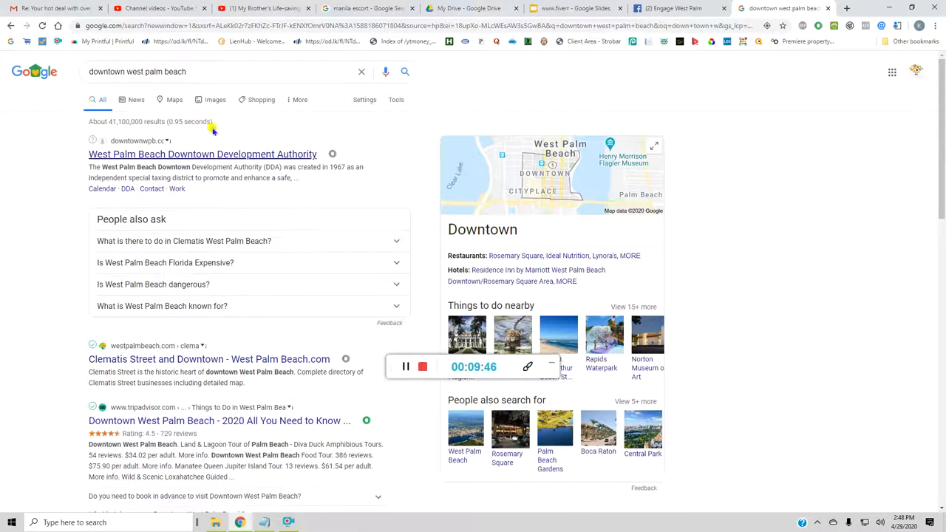
Replace 'restaurants' in the query and search 'downtown west palm beach bars' via the suggestion.
click(201, 71)
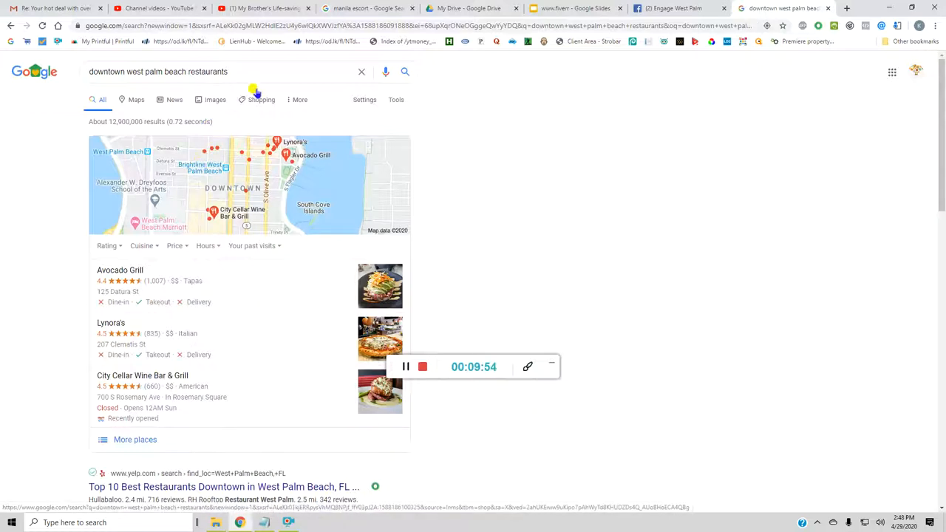
click(272, 72)
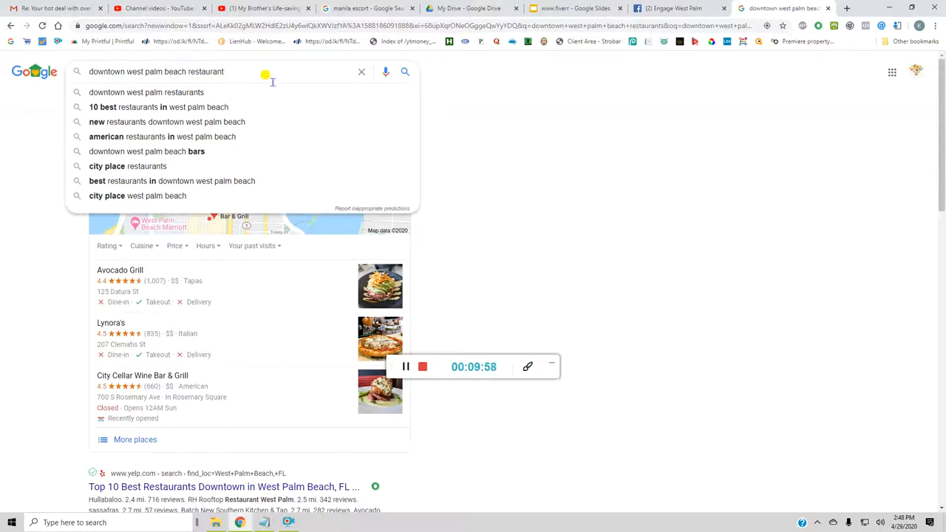
key(BackSpace)
key(BackSpace)
key(BackSpace)
key(BackSpace)
key(BackSpace)
key(BackSpace)
key(BackSpace)
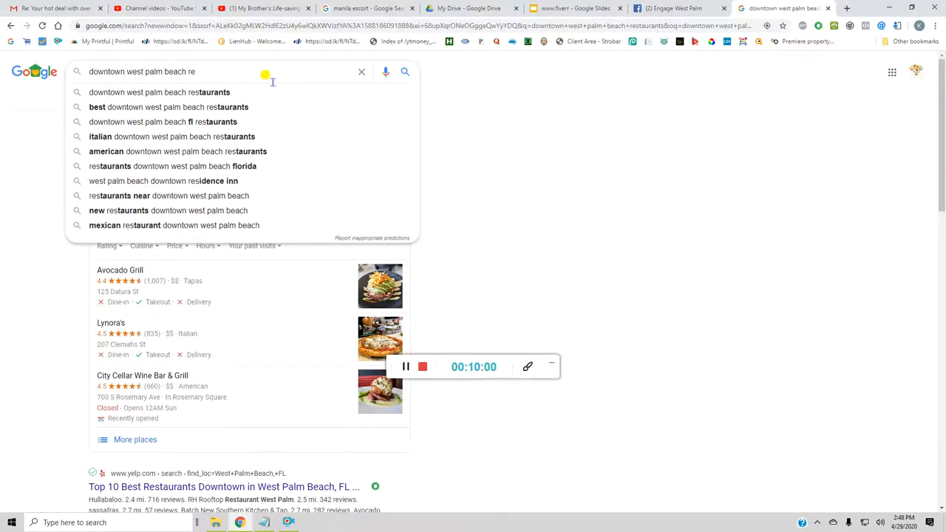
key(BackSpace)
key(BackSpace)
key(BackSpace)
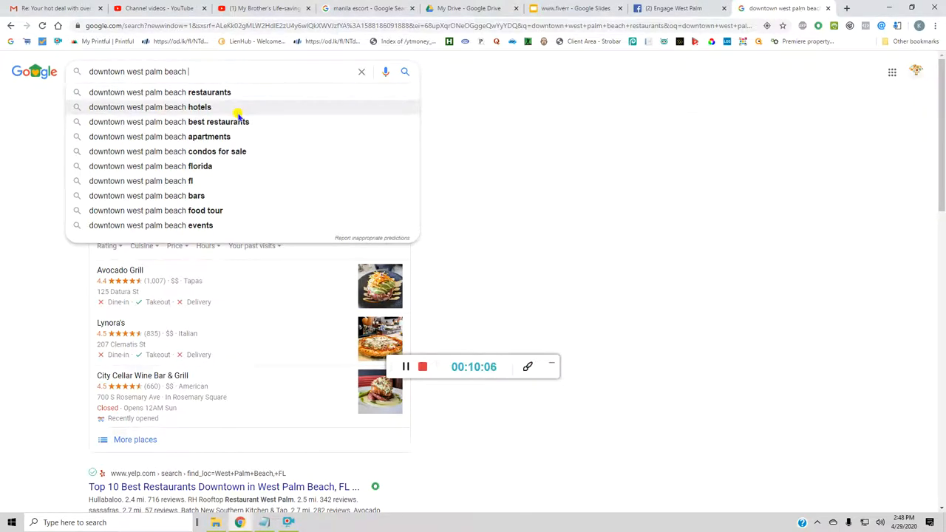
click(209, 197)
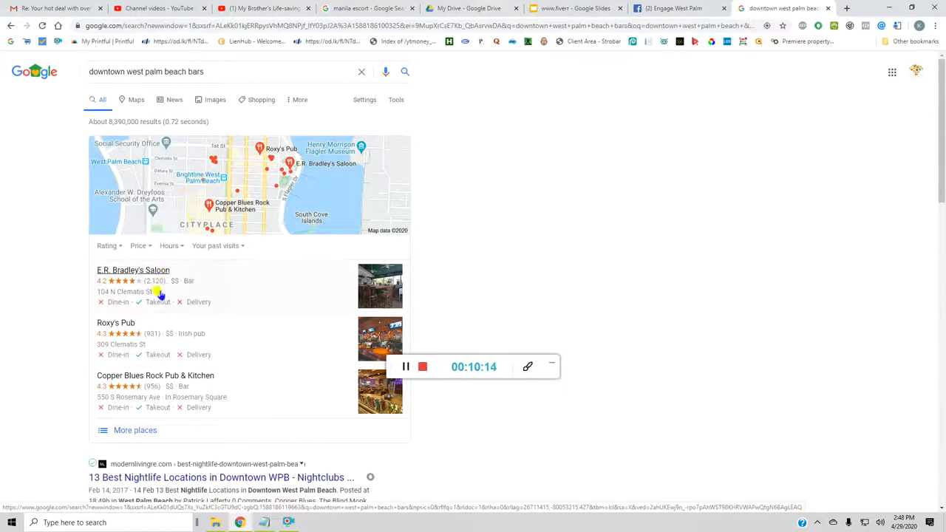
Expand 'More places' for nearby bars and view Hibiscus Tiki Bar's details panel.
click(140, 430)
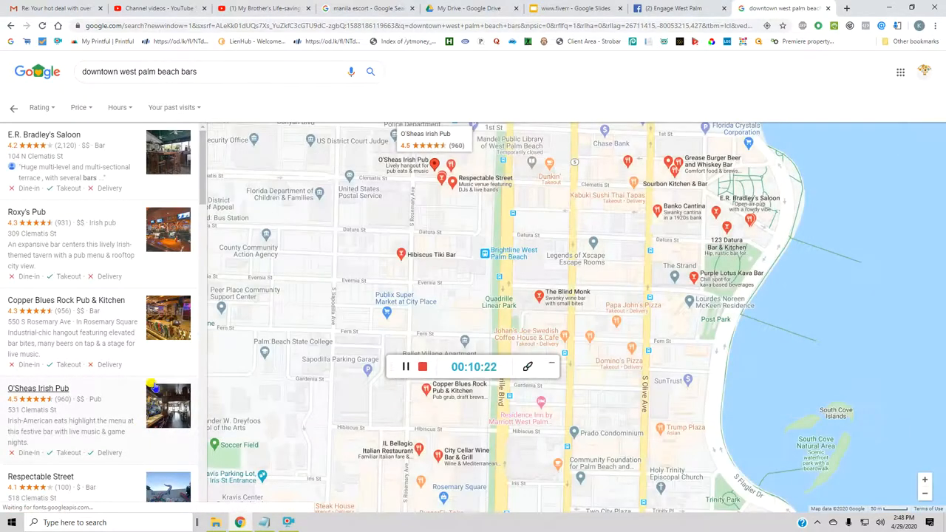
scroll(134, 268, down, 2)
scroll(148, 259, down, 2)
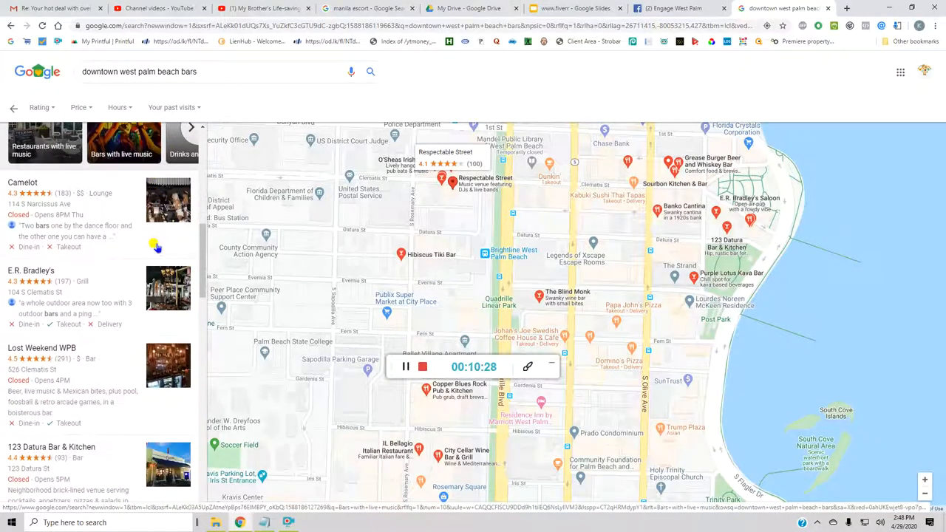
scroll(156, 246, down, 2)
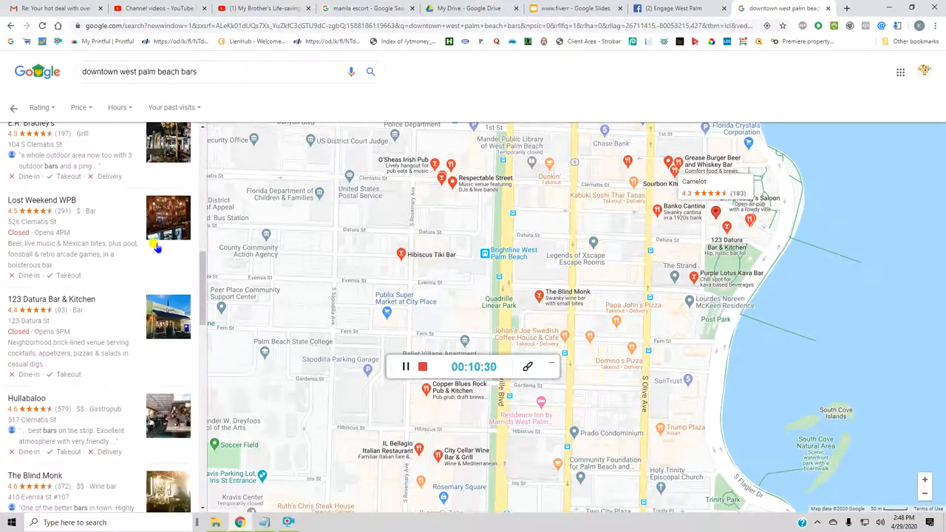
scroll(157, 246, down, 2)
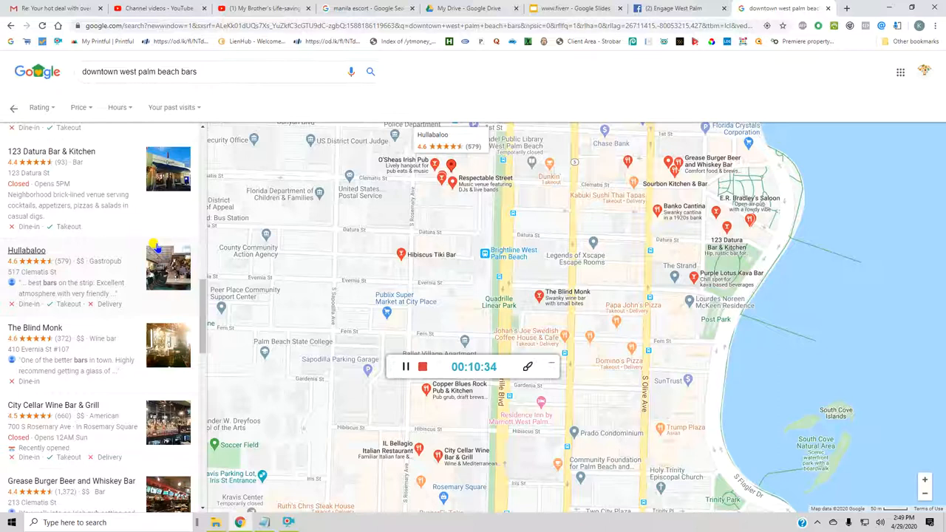
scroll(157, 246, down, 2)
scroll(157, 246, down, 3)
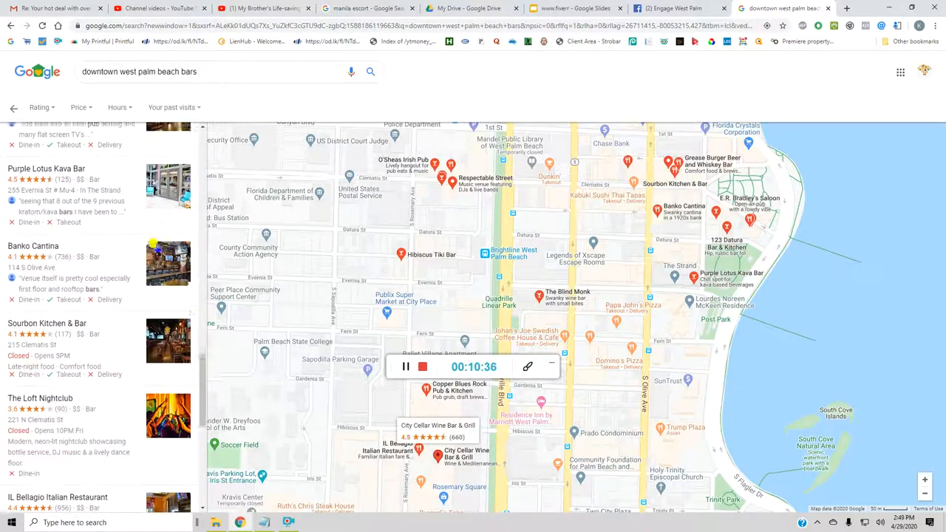
scroll(157, 246, down, 3)
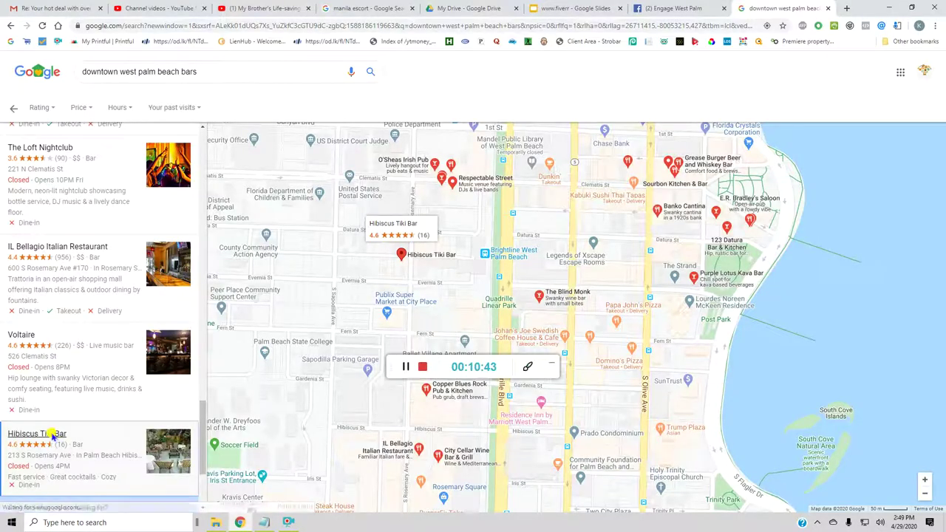
click(56, 435)
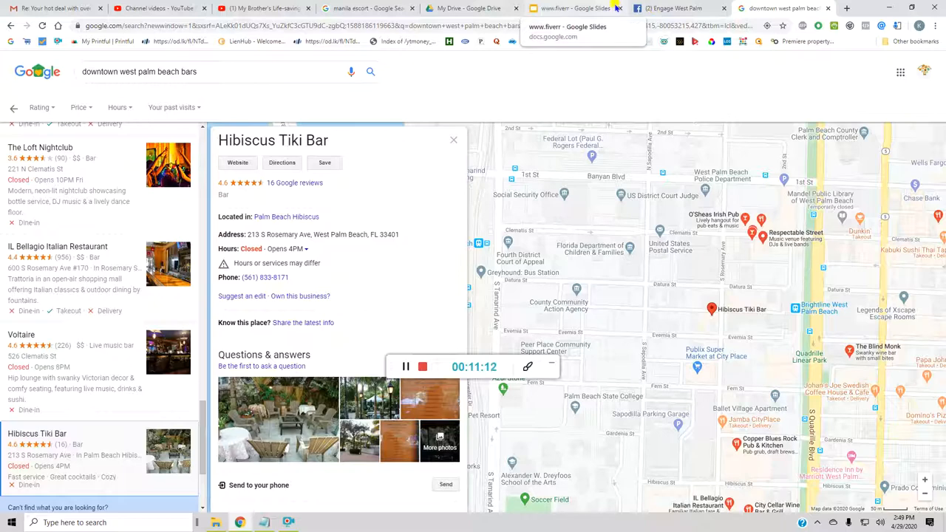
Switch from Google Maps back to the Engage West Palm Facebook group tab.
click(664, 8)
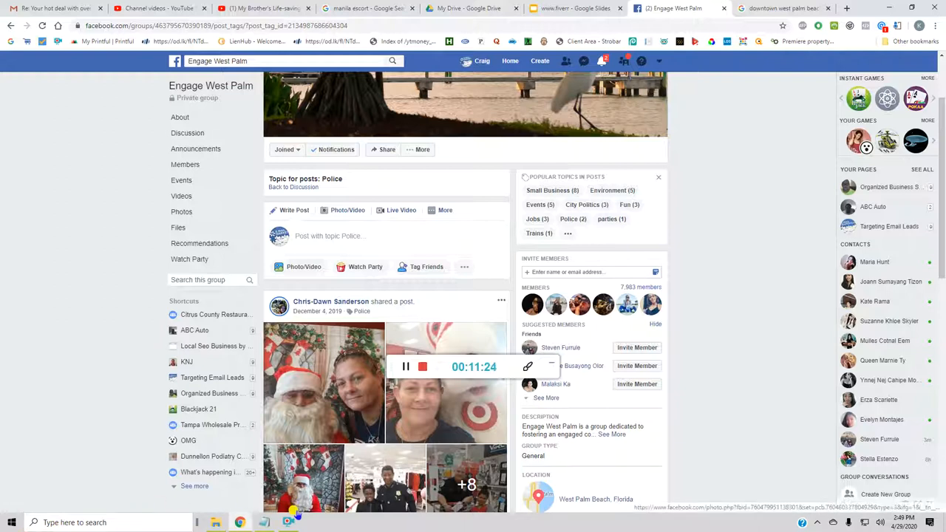
Browse the Desktop folder in File Explorer and select the bar video file.
click(218, 522)
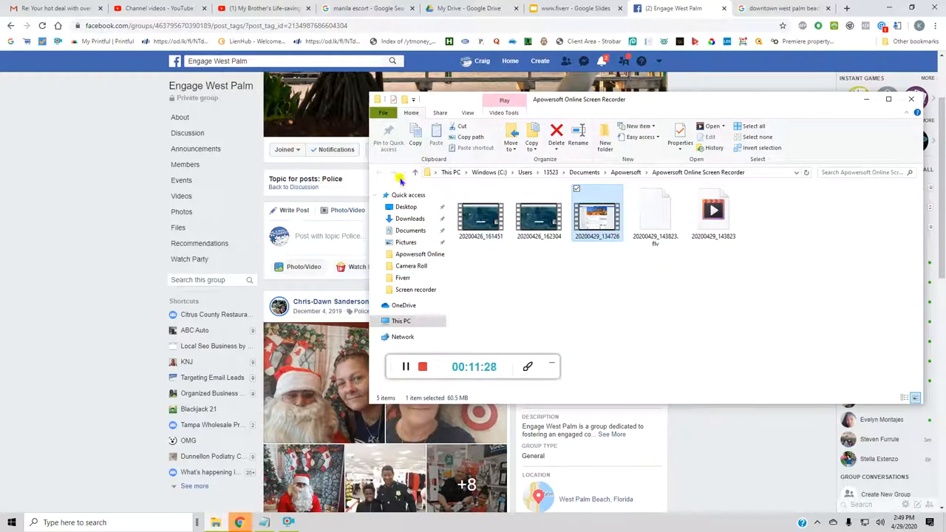
click(406, 206)
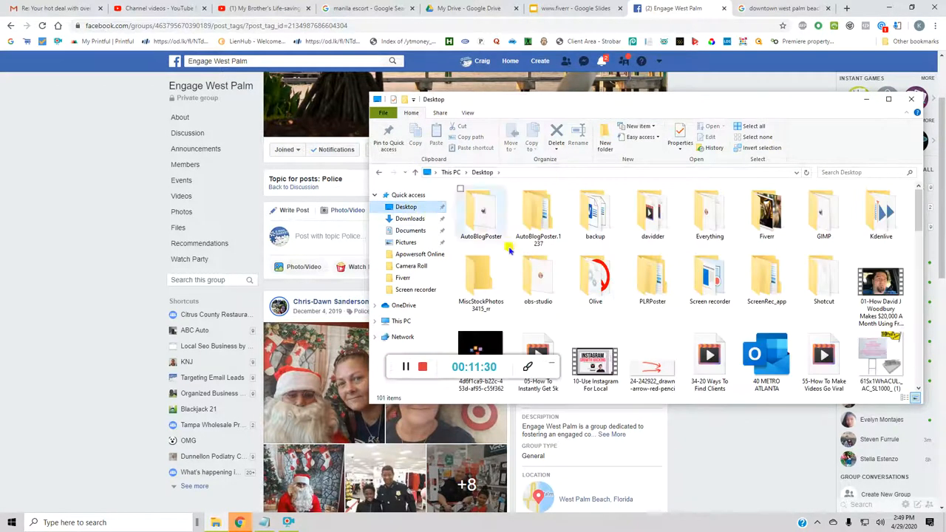
scroll(680, 244, down, 5)
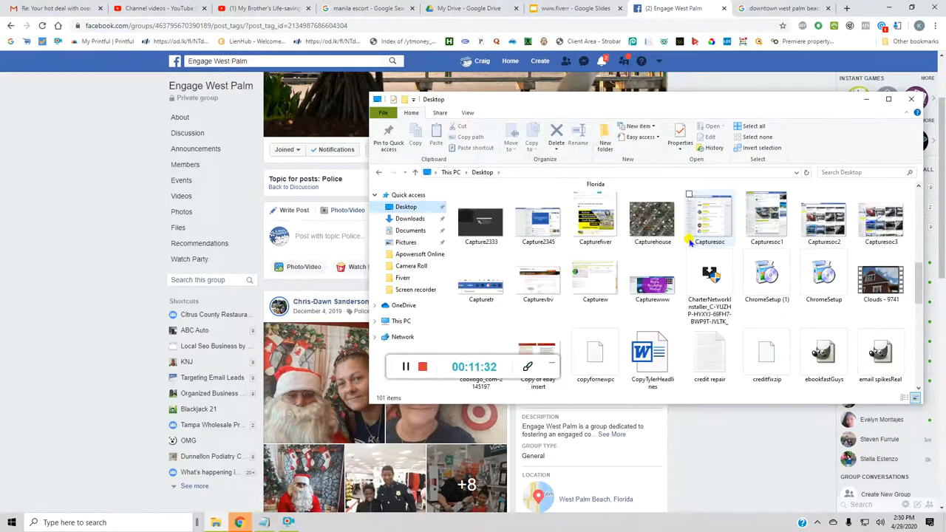
scroll(691, 241, down, 5)
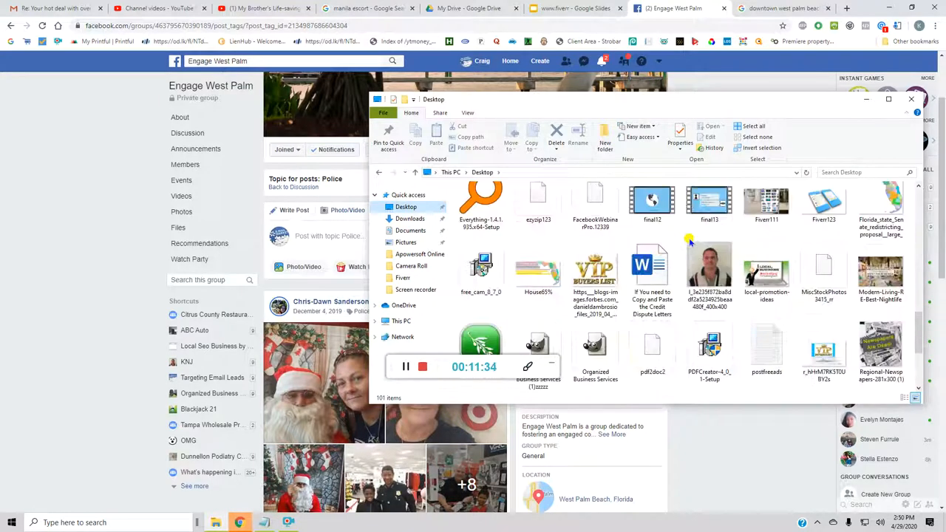
scroll(689, 242, down, 3)
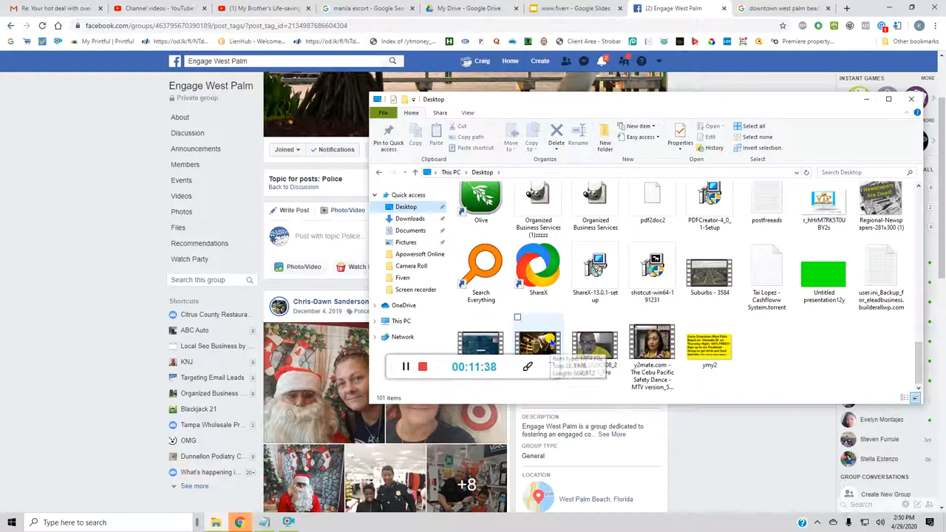
click(551, 340)
Play the Guinness pint bar clip in Movies & TV, then close the player.
double_click(550, 340)
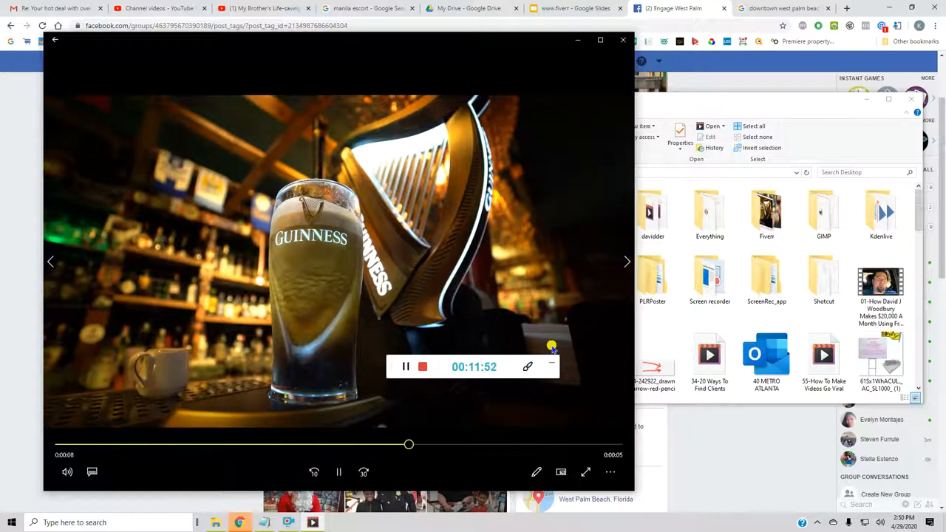
click(623, 39)
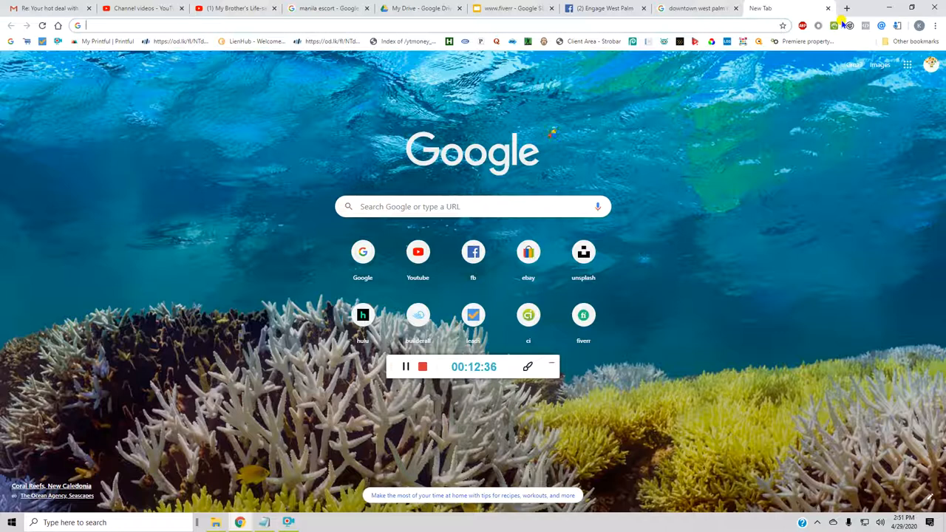
Return to the Engage West Palm group page showing its cover photo and Police posts.
click(606, 8)
scroll(403, 155, down, 5)
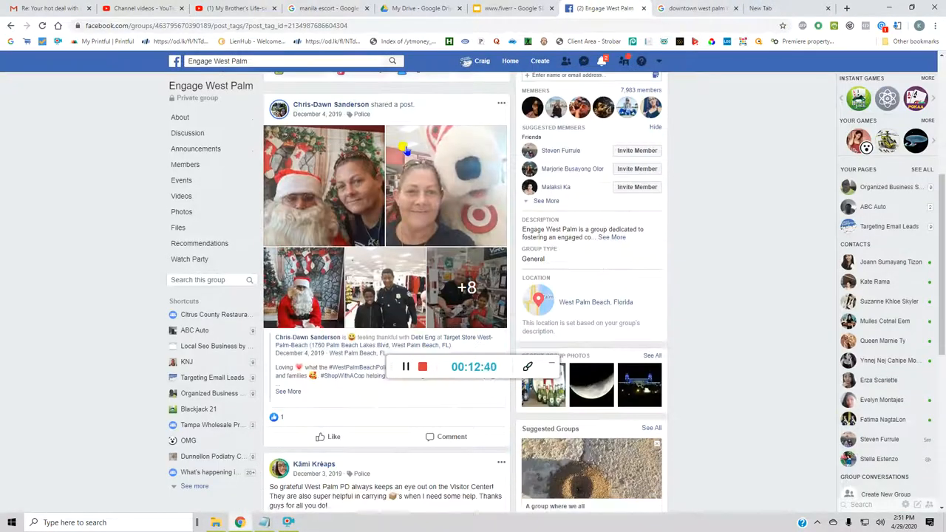
scroll(414, 159, down, 5)
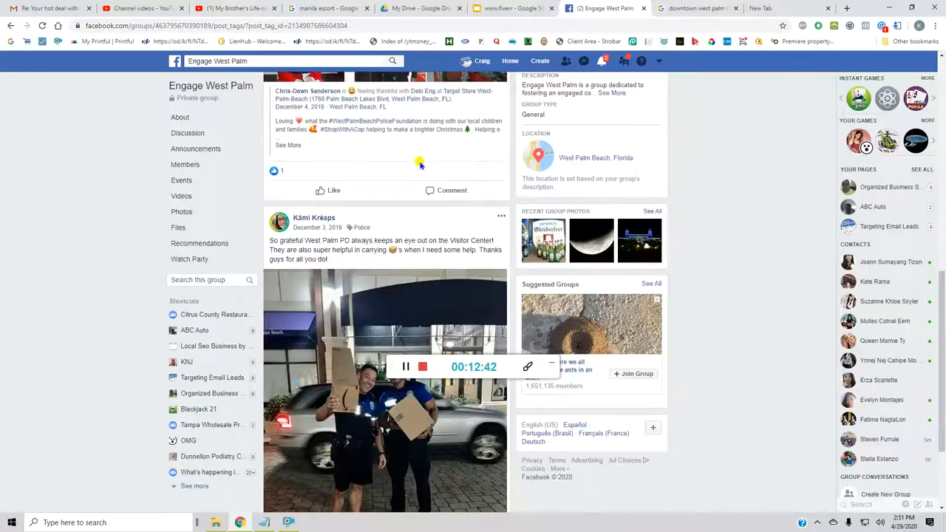
scroll(429, 157, up, 4)
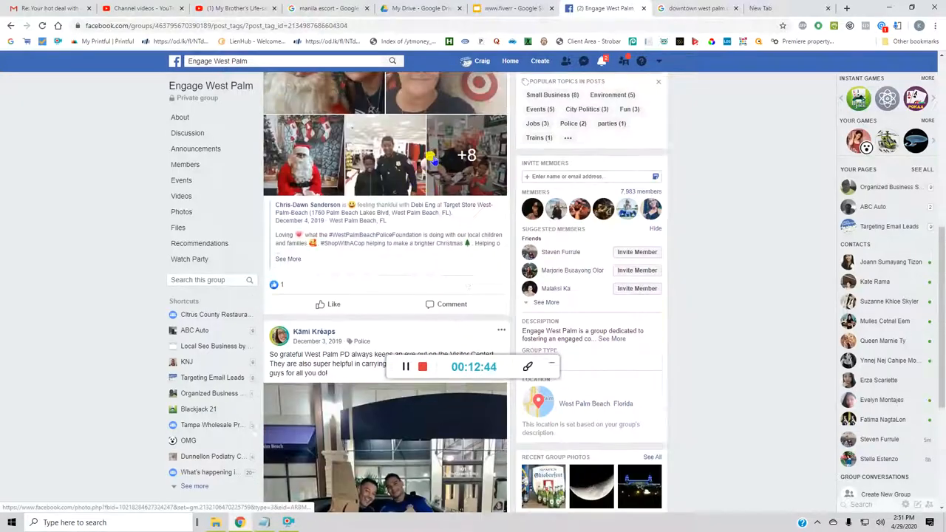
scroll(429, 158, up, 4)
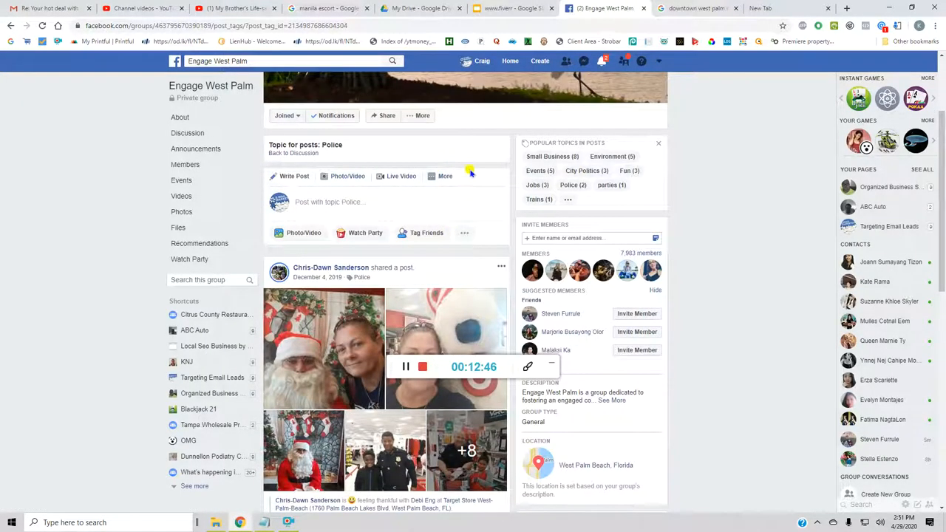
scroll(458, 163, up, 3)
scroll(466, 173, up, 3)
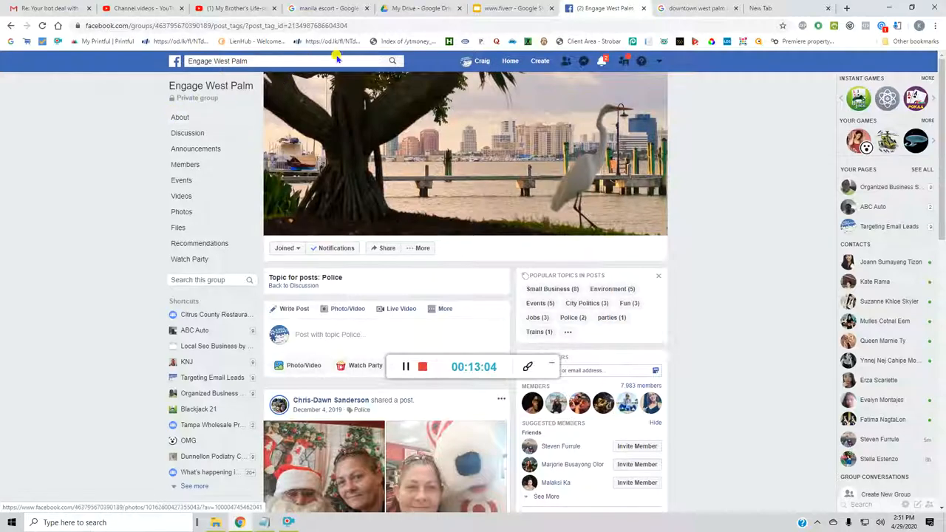
Show Facebook notifications listing the approved Florida real estate group join requests.
click(603, 61)
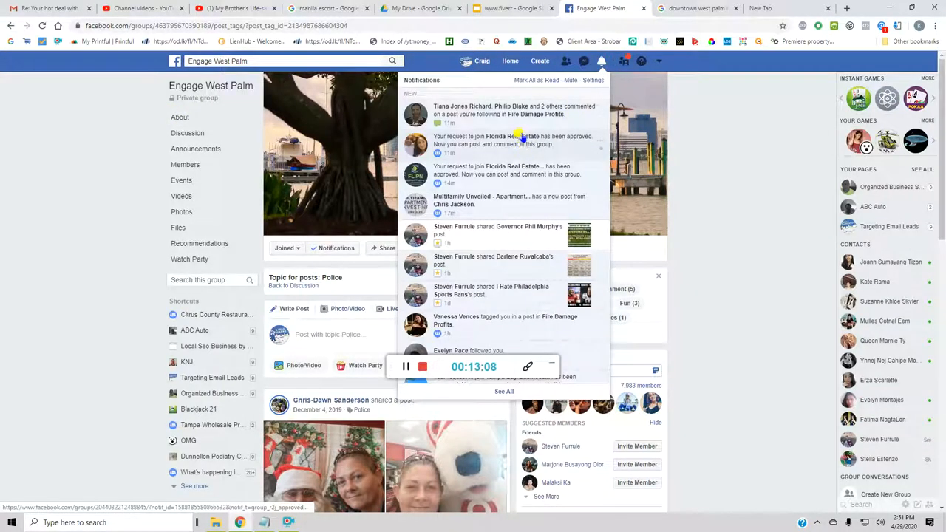